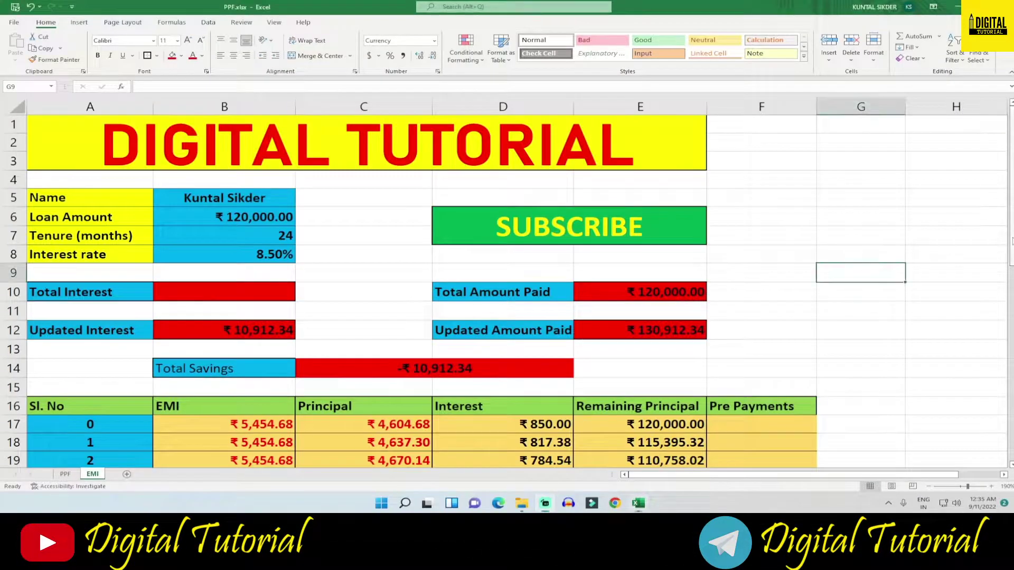
# Review the schedule and the still-empty Total Interest cell
pyautogui.scroll(-2, 996, 260)
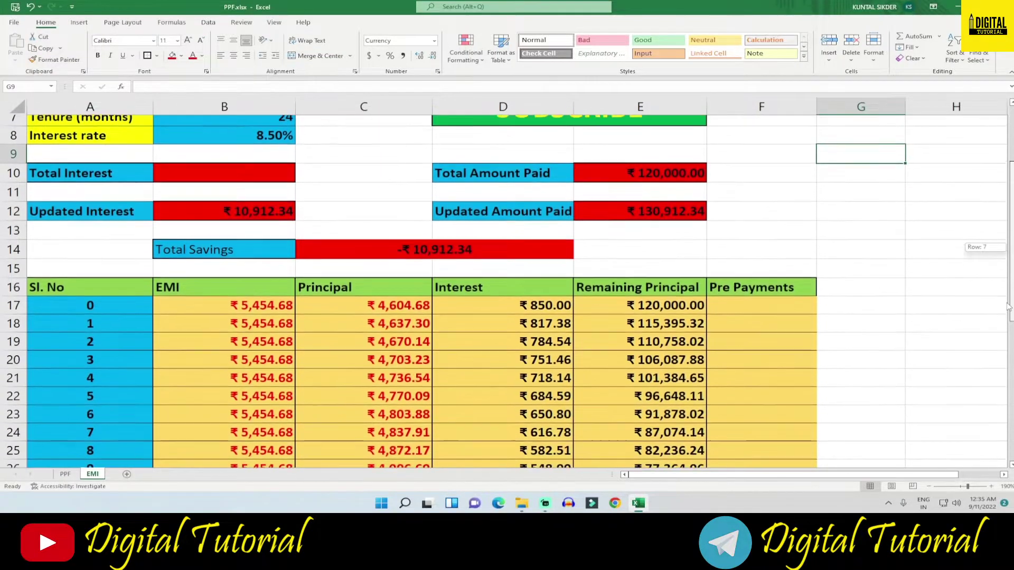
pyautogui.scroll(-1, 998, 304)
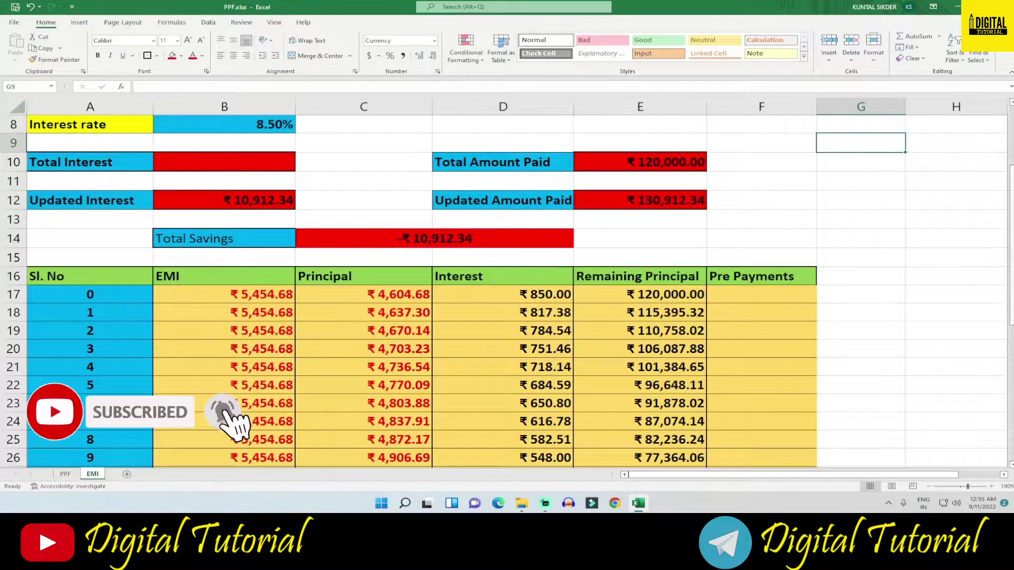
pyautogui.scroll(-2, 993, 286)
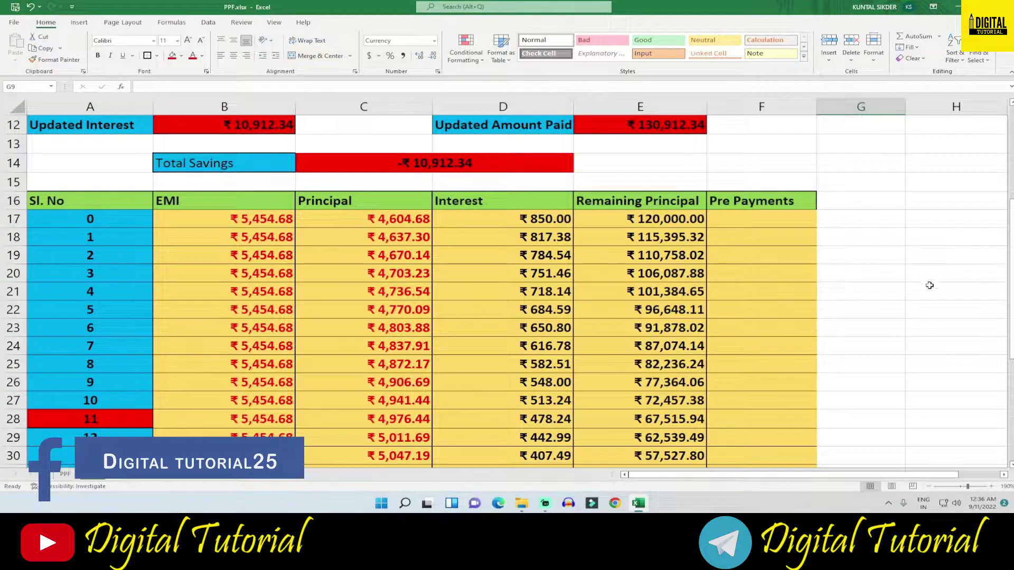
pyautogui.moveTo(1008, 264); pyautogui.dragTo(1009, 220)
pyautogui.click(191, 186)
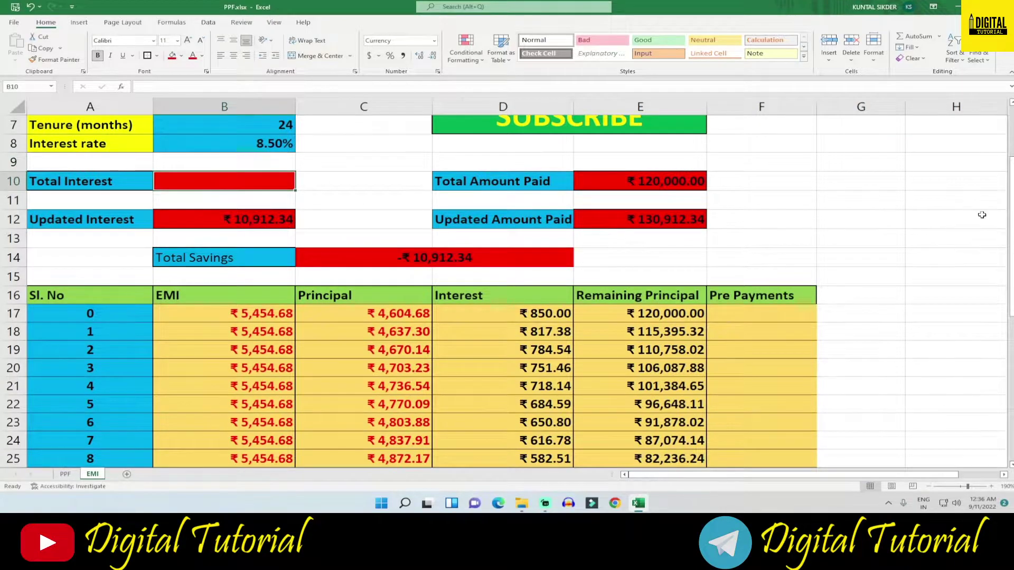
pyautogui.scroll(-2, 1010, 276)
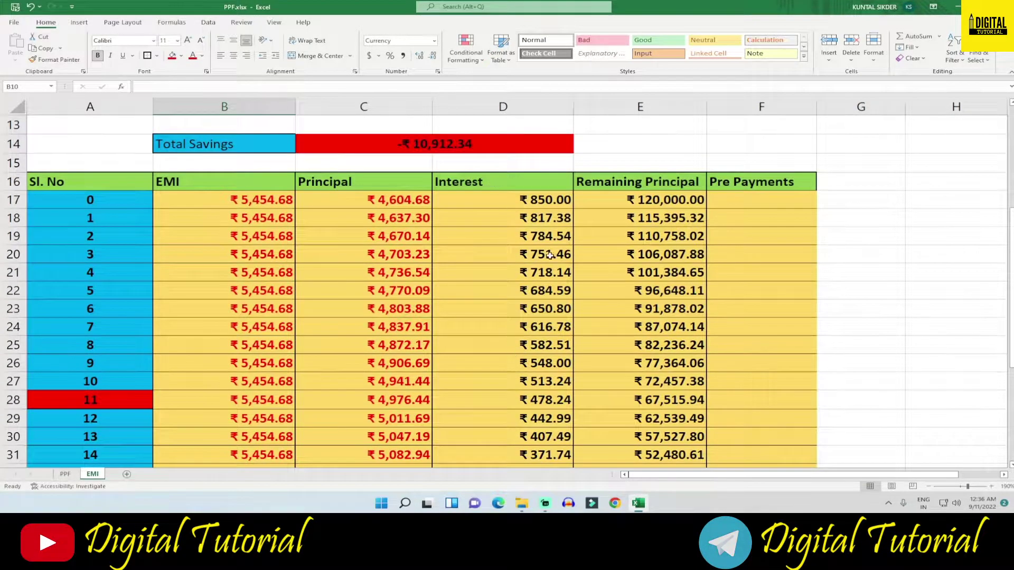
pyautogui.scroll(-2, 835, 239)
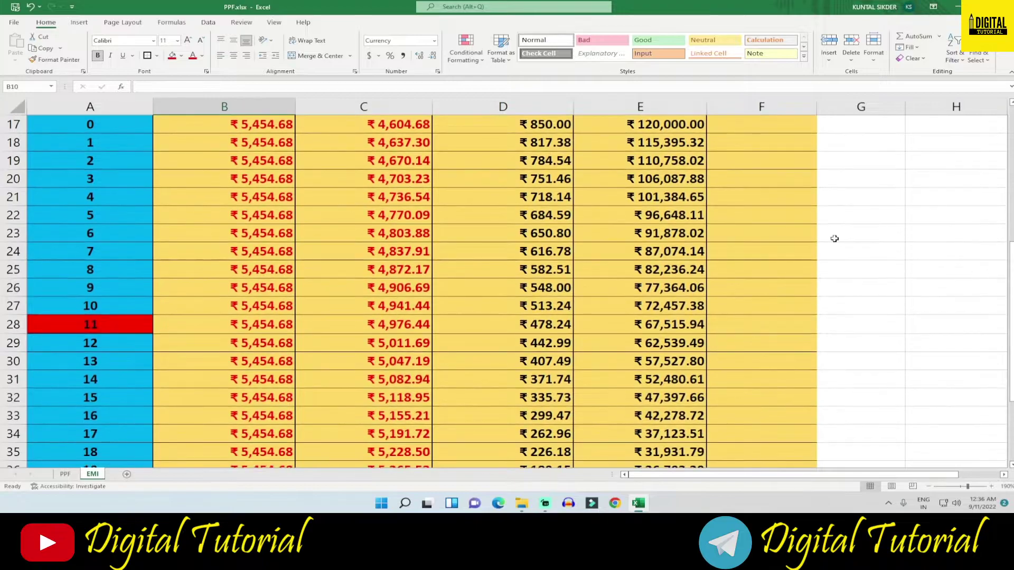
# AutoSum the Interest column into D41, giving ₹10,912.34
pyautogui.moveTo(511, 127); pyautogui.dragTo(503, 511)
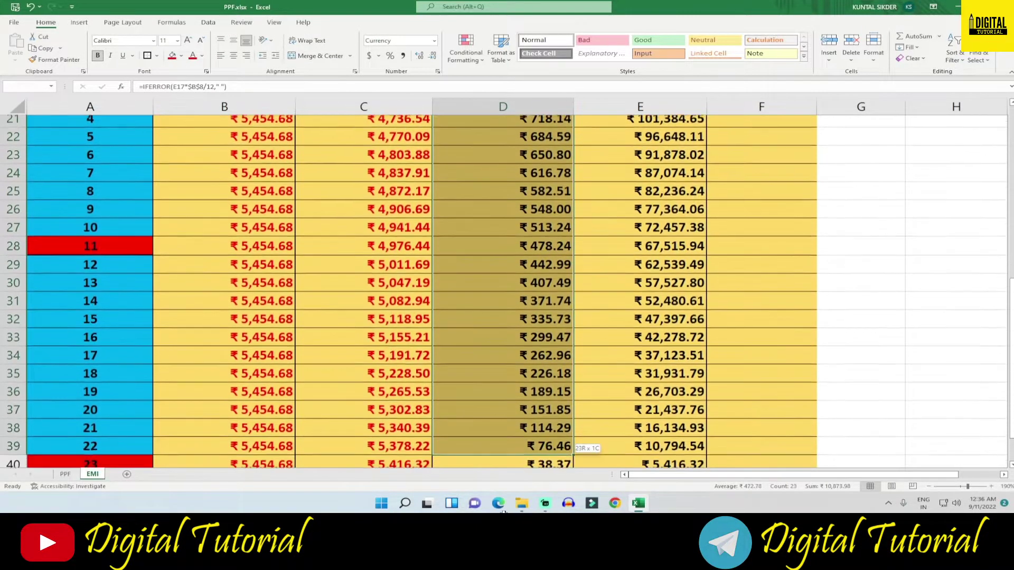
pyautogui.moveTo(503, 511); pyautogui.dragTo(504, 454)
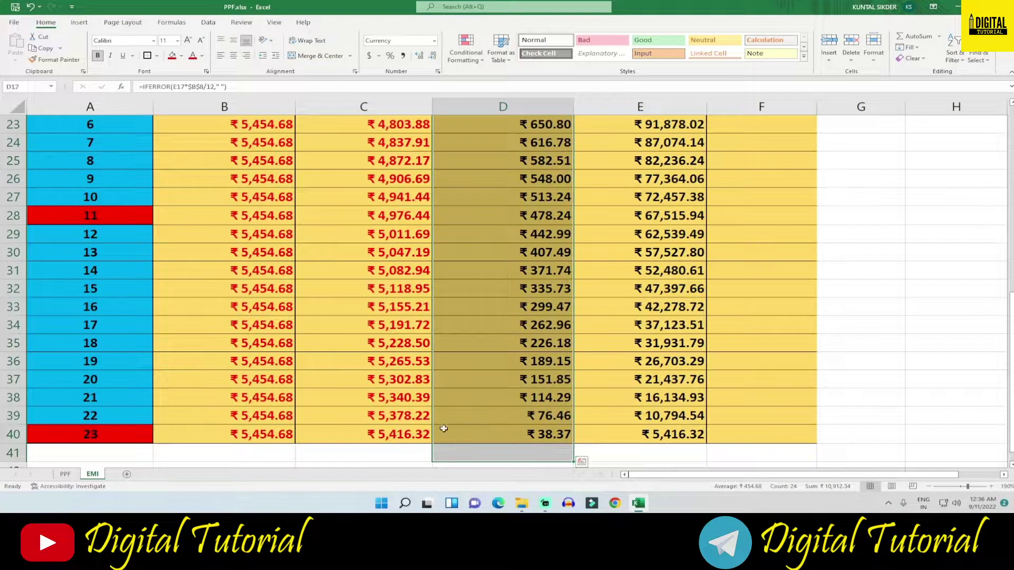
pyautogui.scroll(2, 971, 211)
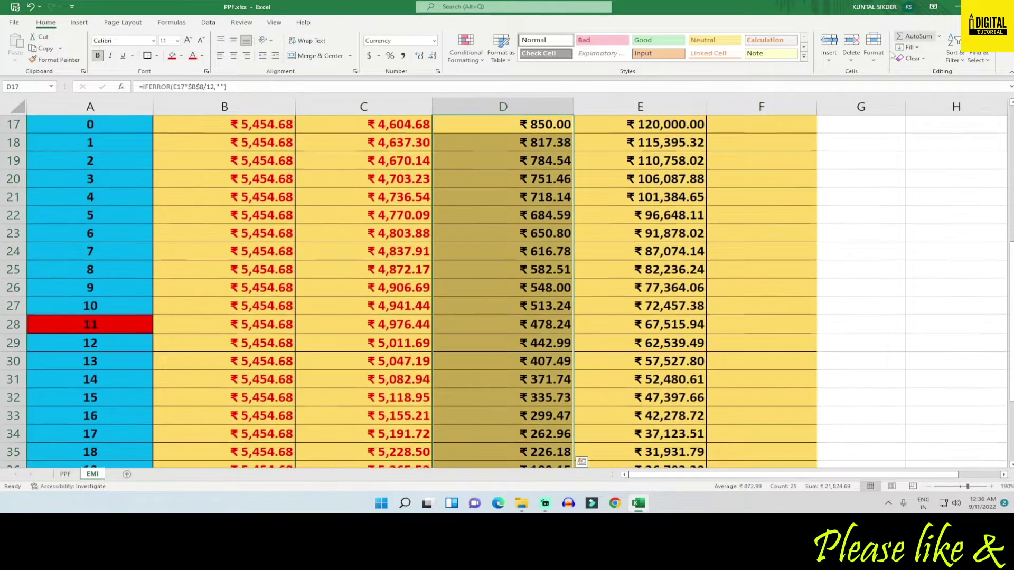
pyautogui.click(974, 270)
pyautogui.scroll(-2, 975, 269)
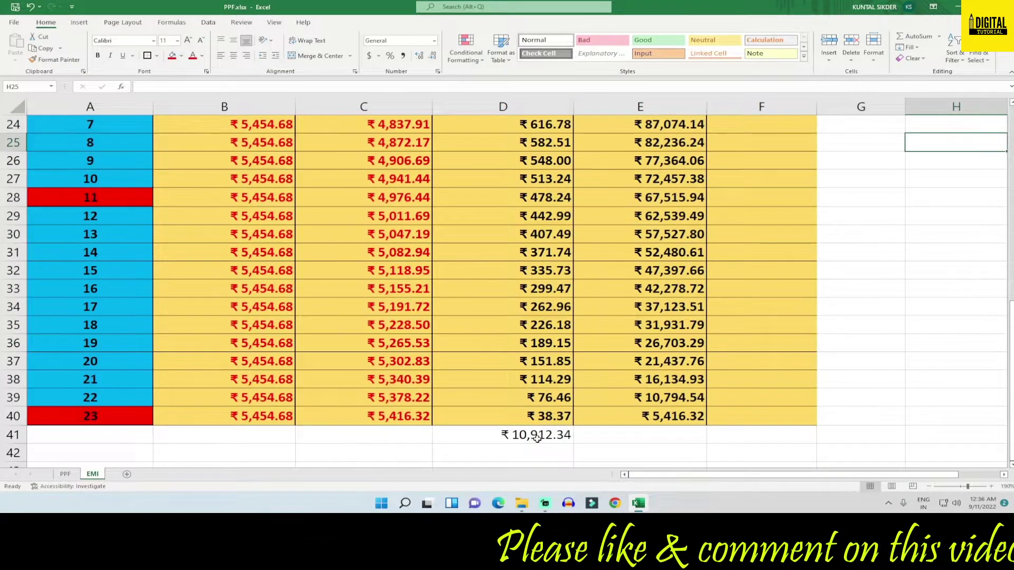
# Copy the ₹10,912.34 interest total from D41
pyautogui.click(512, 441)
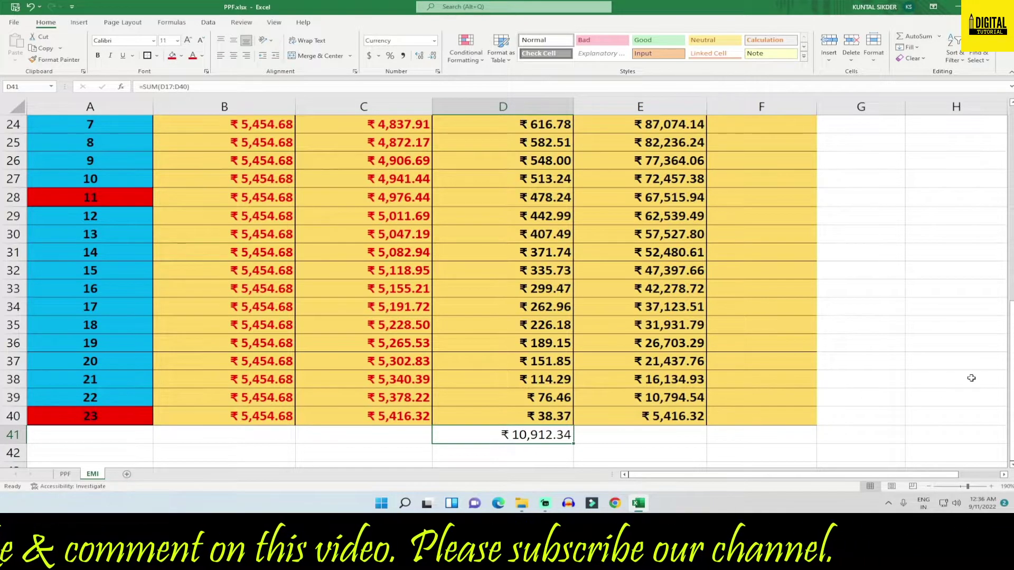
pyautogui.rightClick(520, 438)
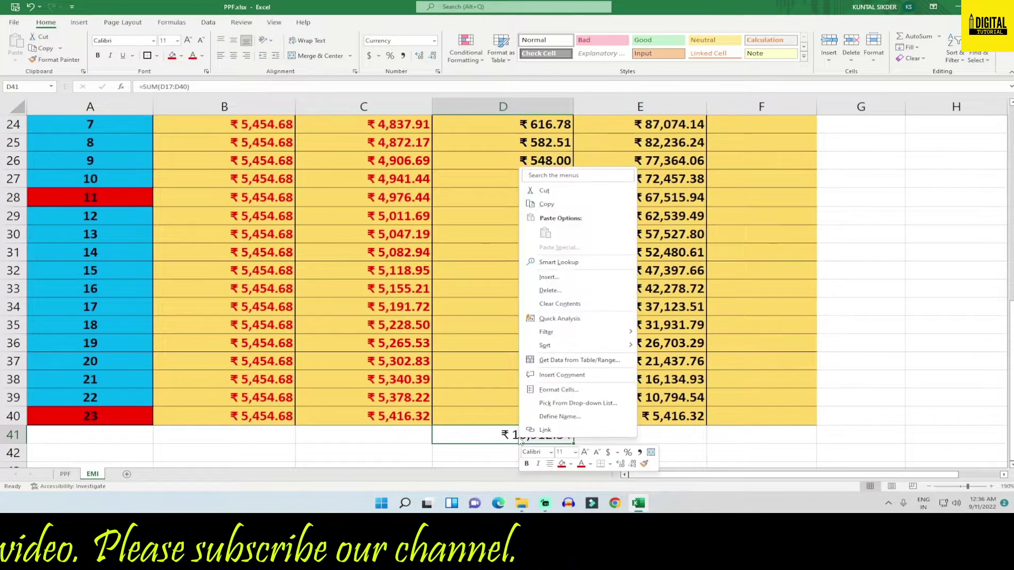
pyautogui.click(547, 204)
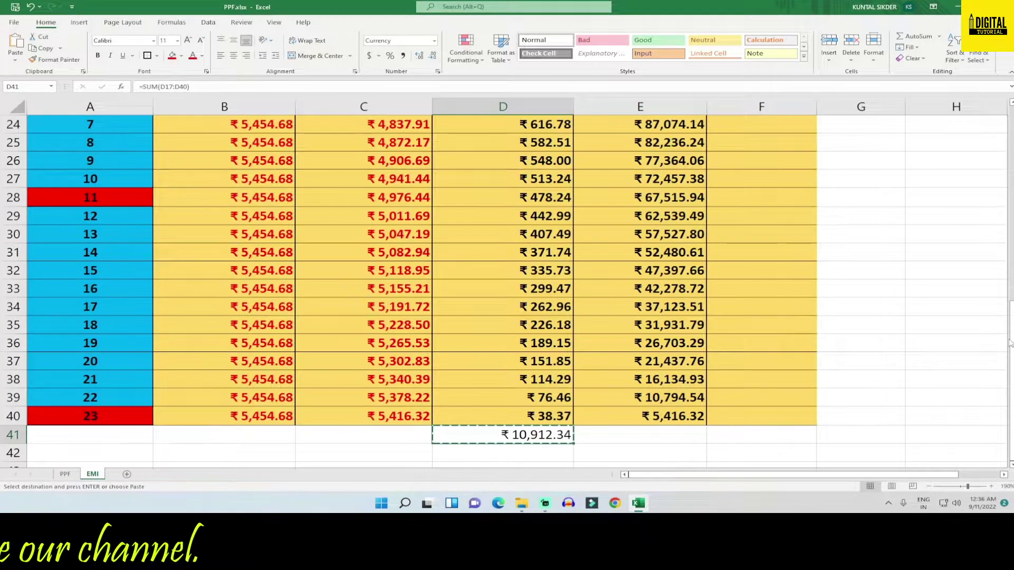
pyautogui.scroll(7, 406, 290)
pyautogui.scroll(1, 406, 290)
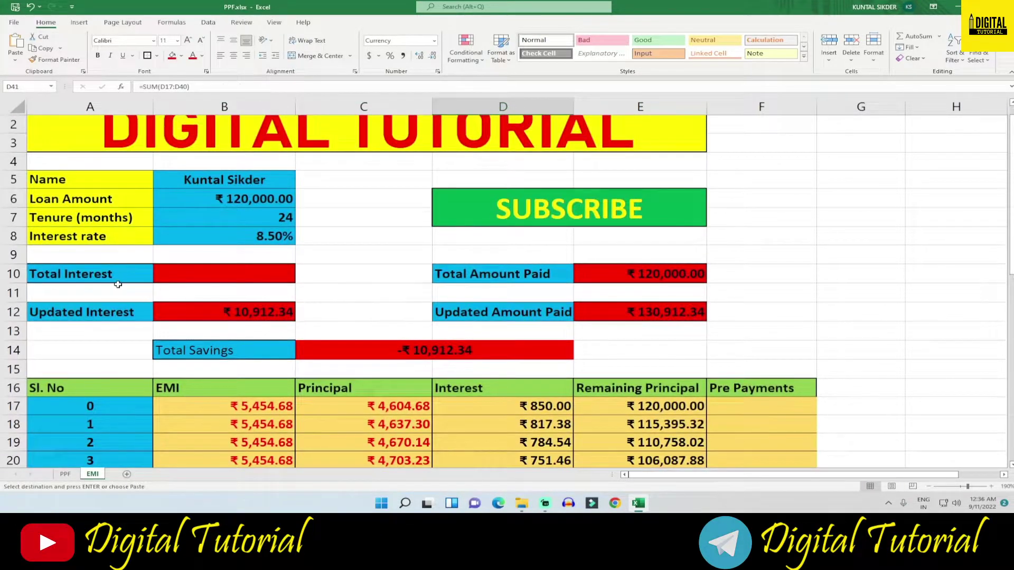
# Paste the interest total as a value into the Total Interest cell
pyautogui.rightClick(230, 279)
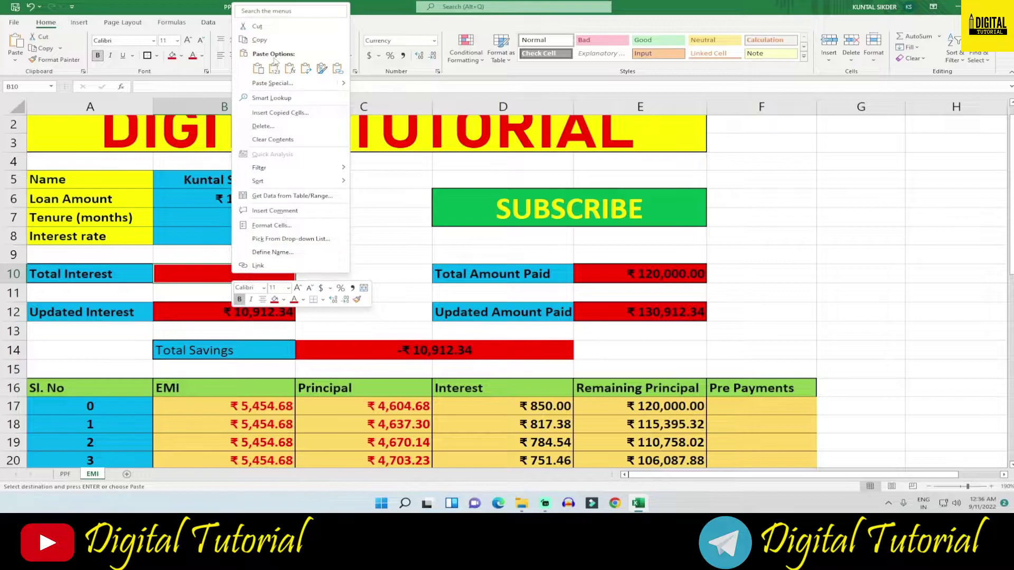
pyautogui.click(274, 68)
pyautogui.click(956, 273)
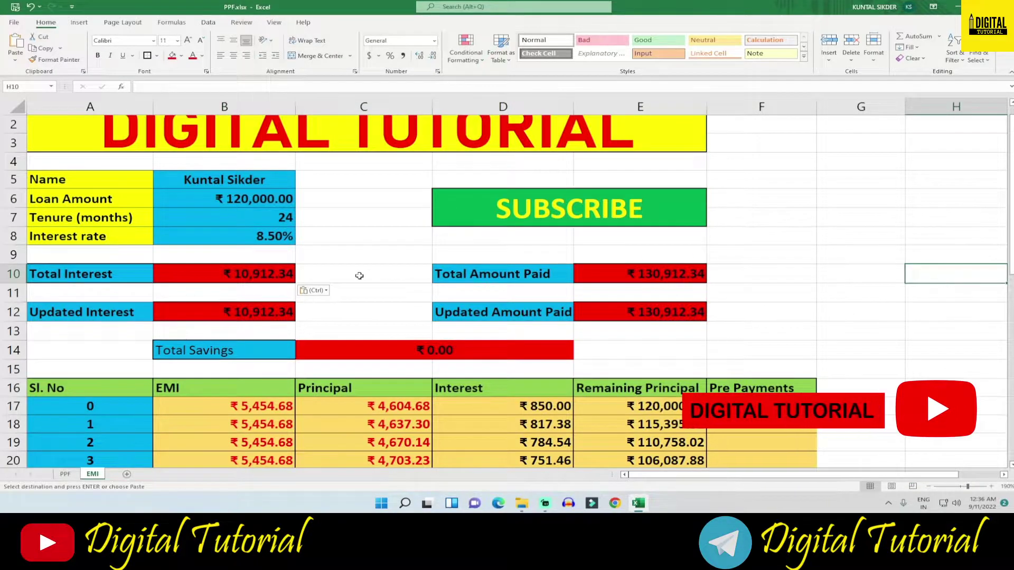
# Check Total Interest, the ₹130,912.34 Total Amount Paid formula and the loan amount
pyautogui.click(239, 274)
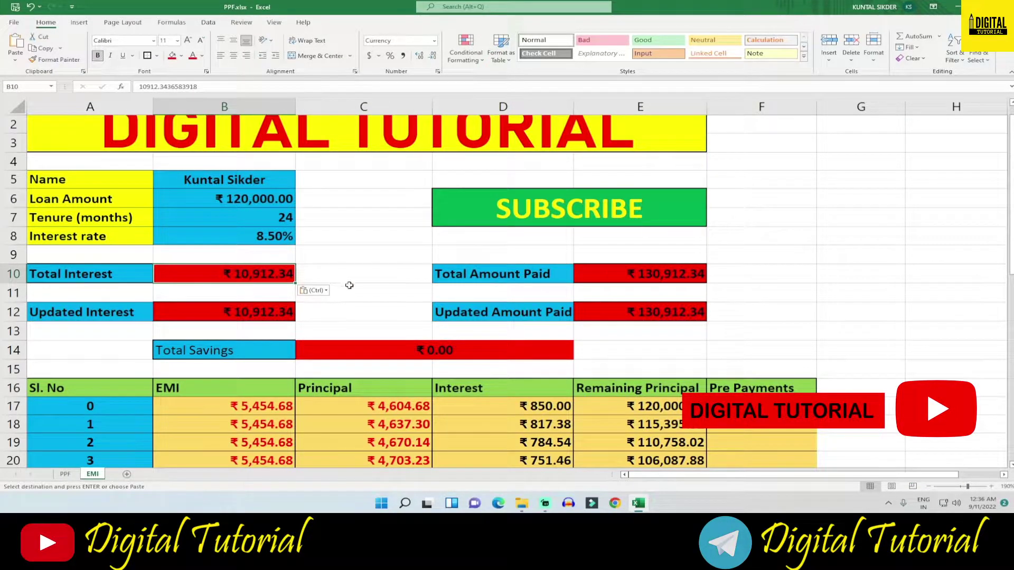
pyautogui.click(627, 275)
pyautogui.scroll(1, 628, 295)
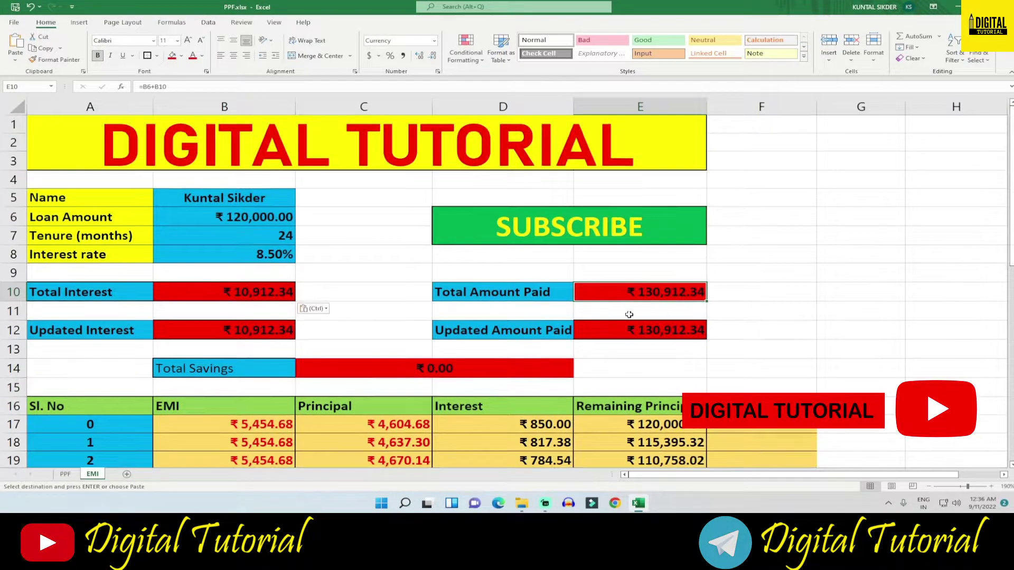
pyautogui.click(209, 221)
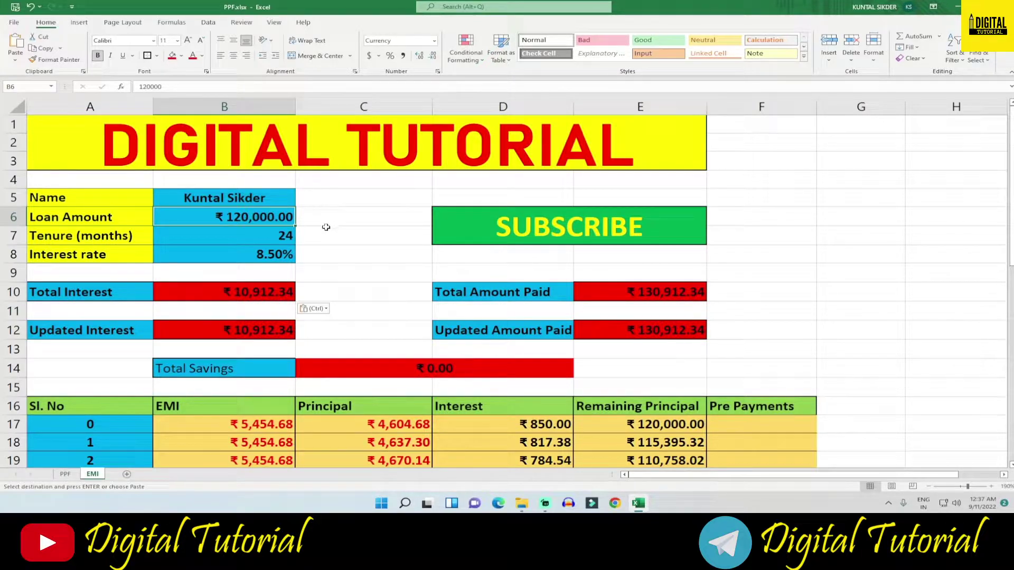
pyautogui.click(232, 262)
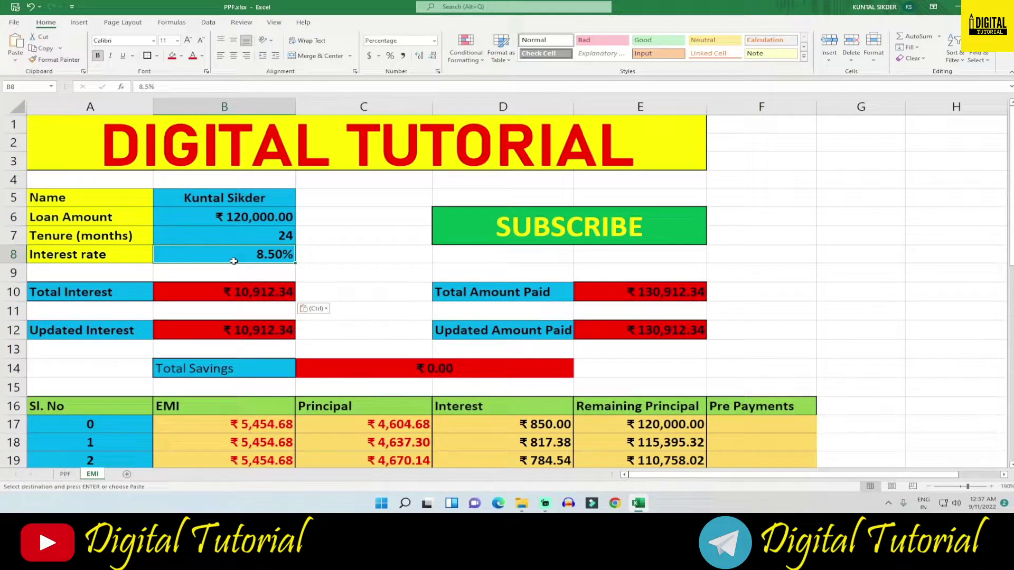
pyautogui.click(201, 236)
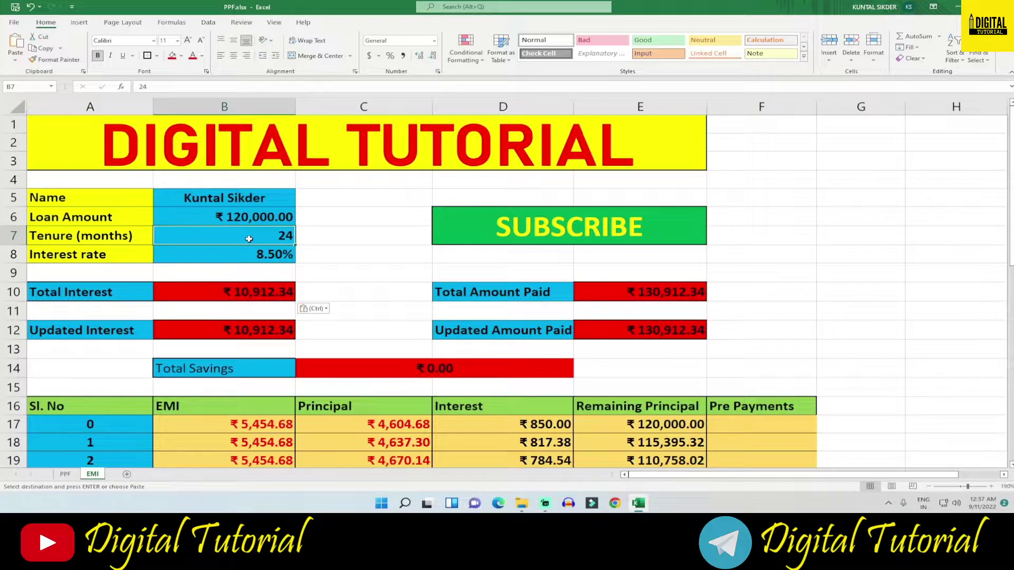
pyautogui.click(257, 258)
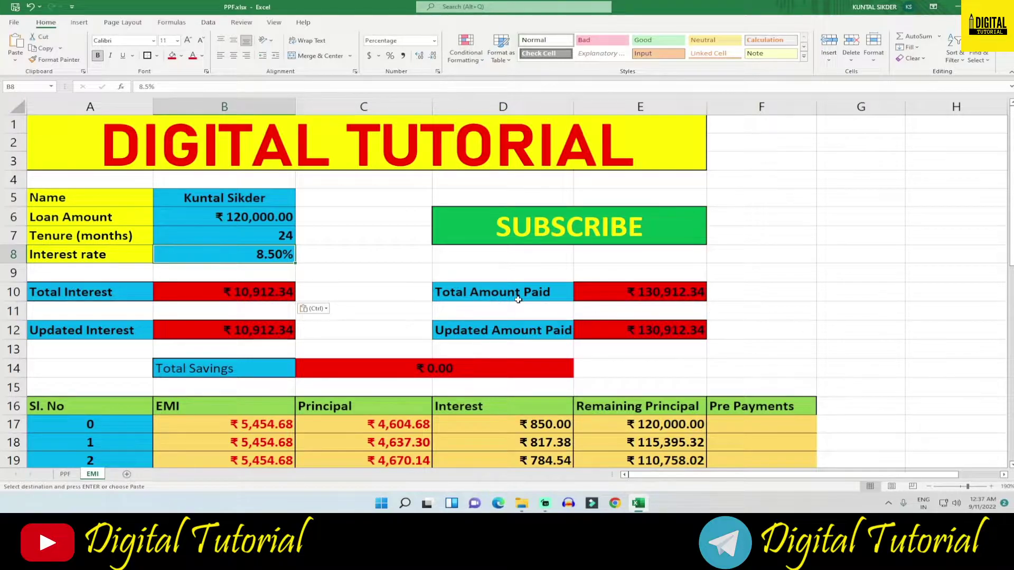
pyautogui.click(256, 292)
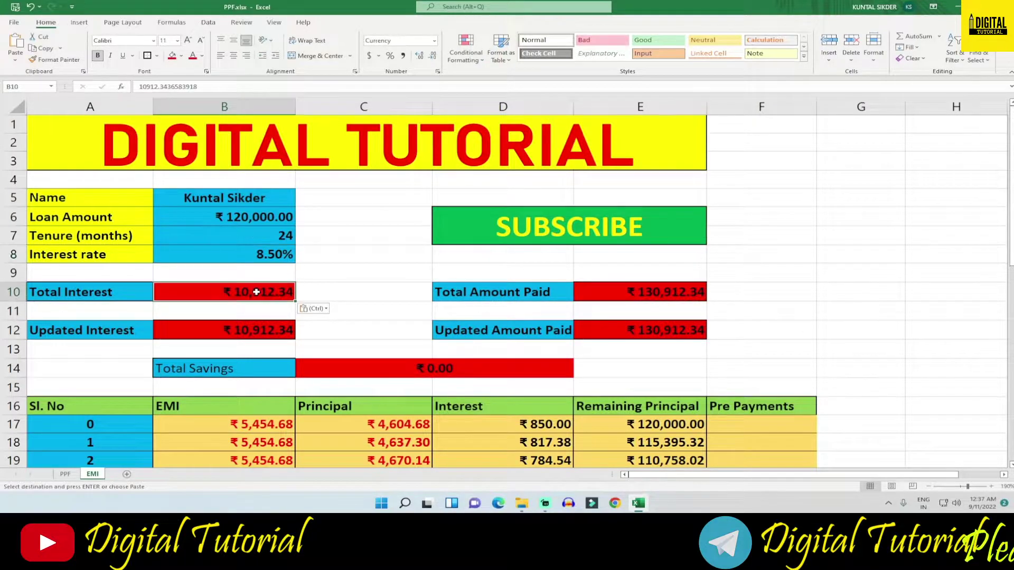
pyautogui.click(206, 213)
pyautogui.click(650, 292)
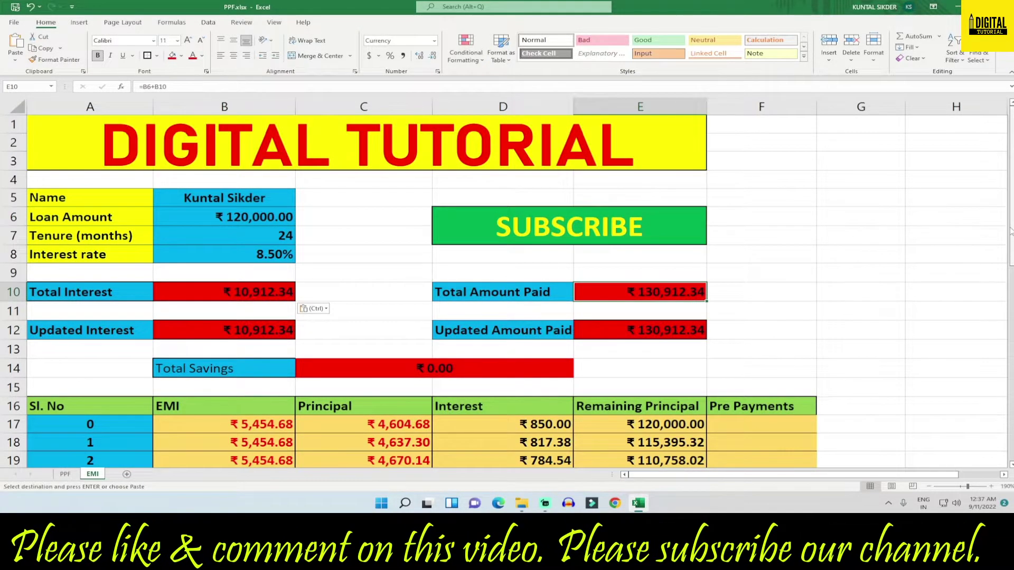
pyautogui.moveTo(1010, 232); pyautogui.dragTo(1010, 235)
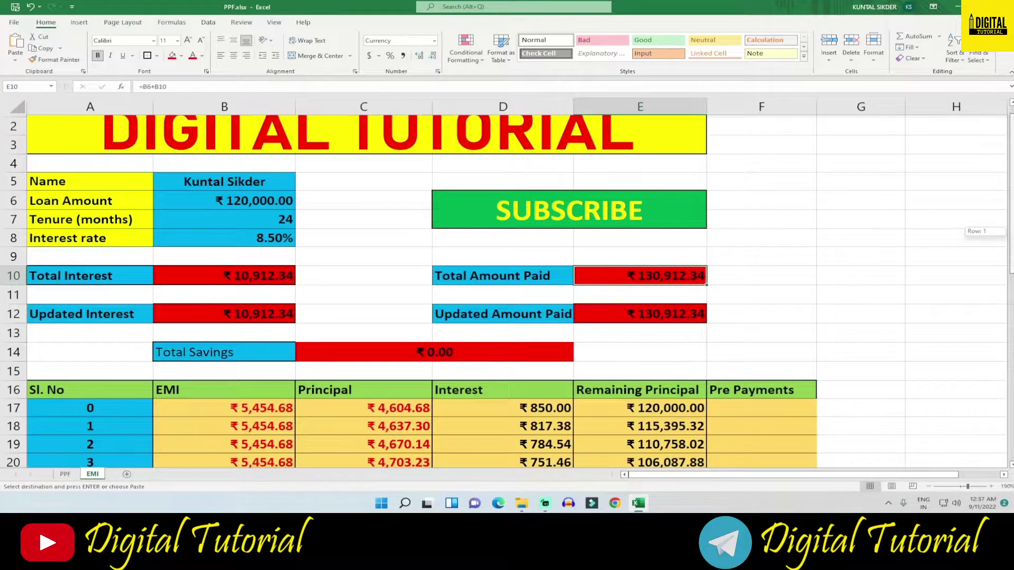
pyautogui.moveTo(1010, 233); pyautogui.dragTo(995, 323)
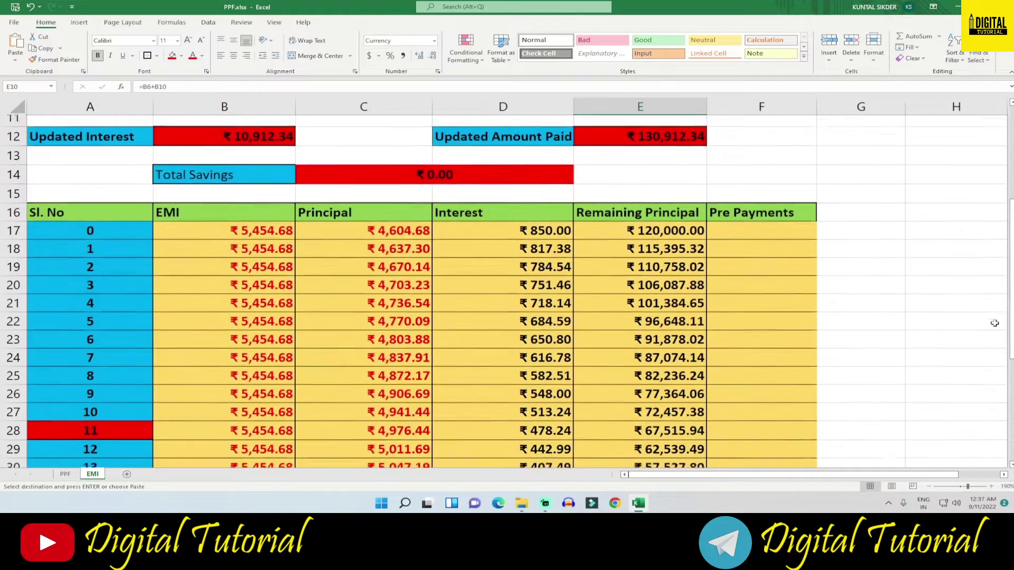
pyautogui.scroll(-1, 995, 323)
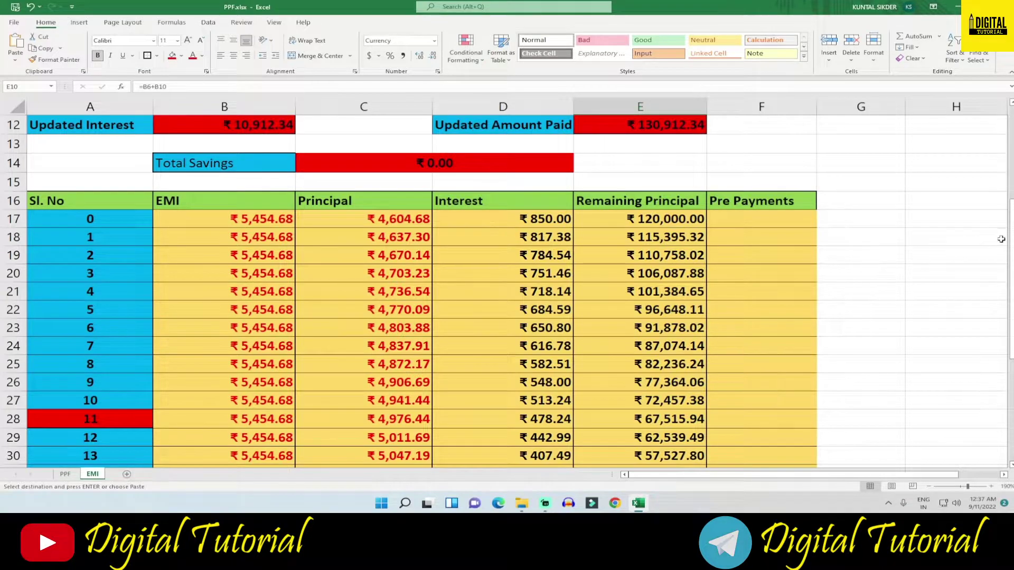
pyautogui.moveTo(1010, 254)
pyautogui.mouseDown()
pyautogui.moveTo(1011, 242)
pyautogui.moveTo(1011, 261)
pyautogui.mouseUp()
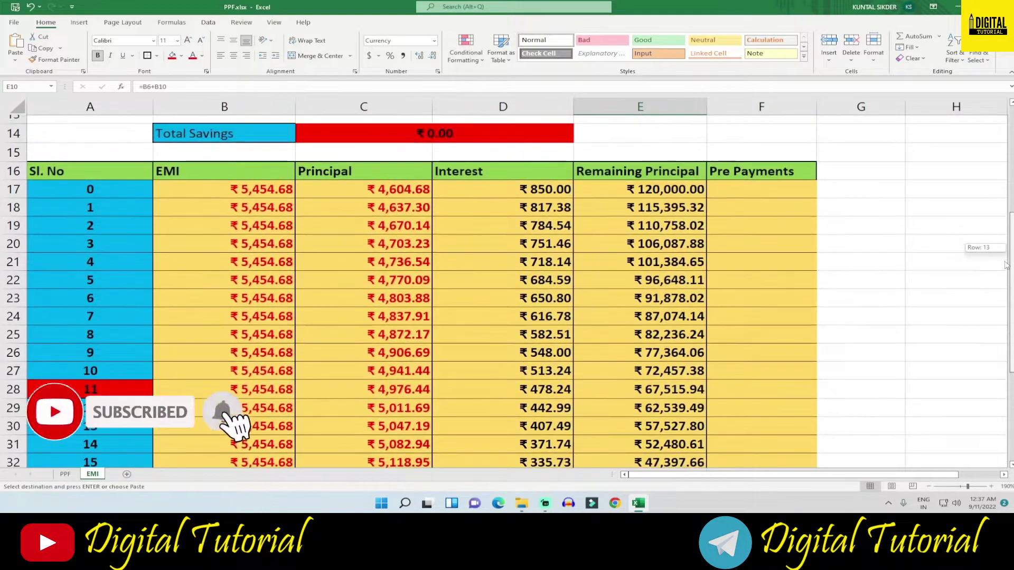
pyautogui.click(97, 255)
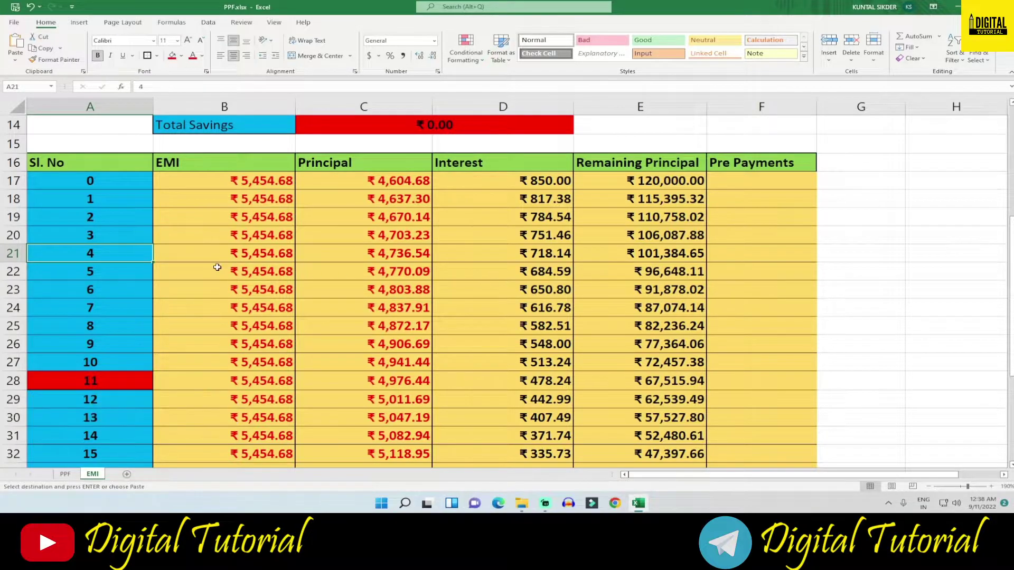
pyautogui.click(748, 258)
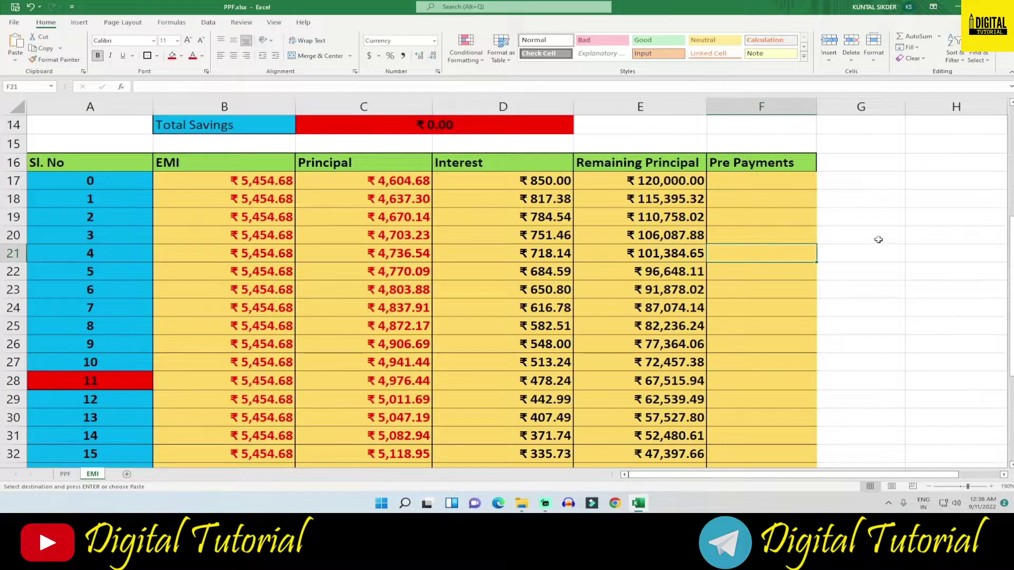
pyautogui.write('200')
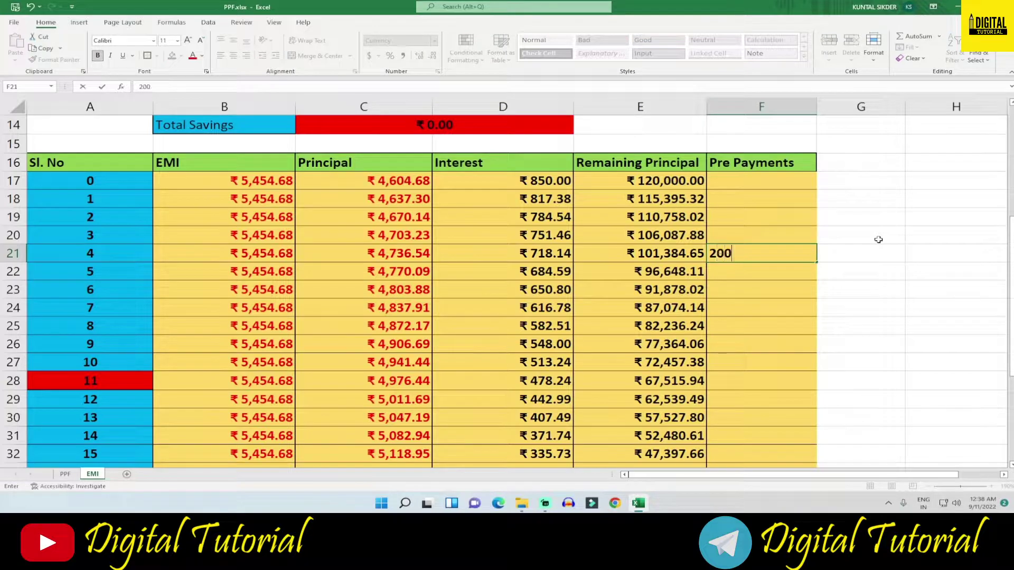
pyautogui.write('00')
pyautogui.press('Return')
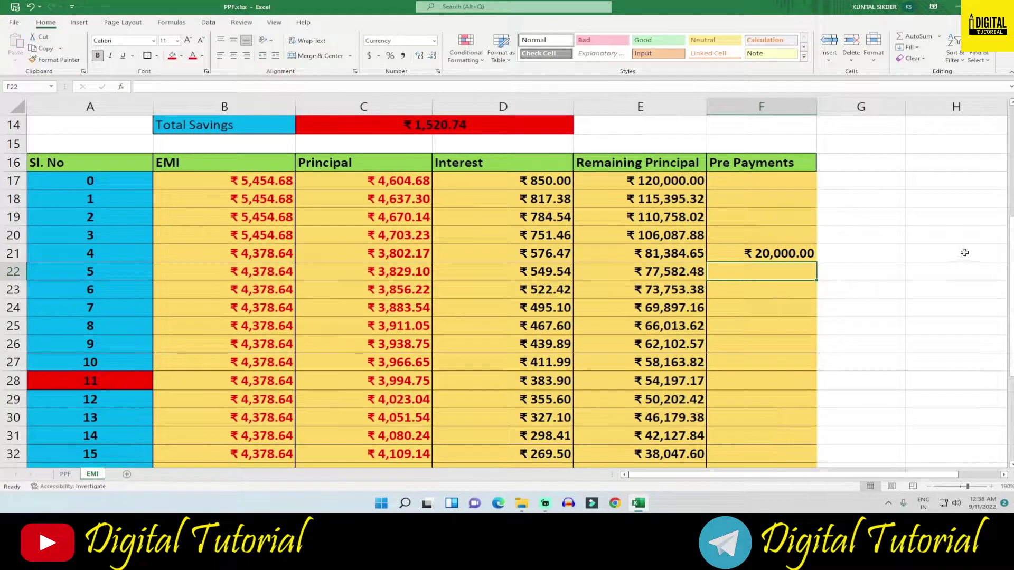
pyautogui.moveTo(1011, 259); pyautogui.dragTo(1011, 254)
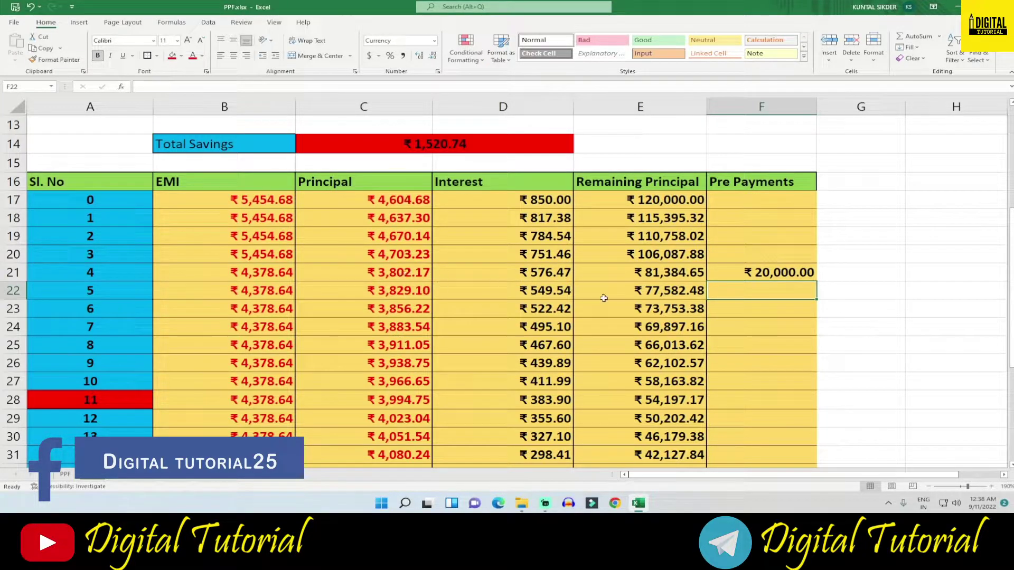
pyautogui.scroll(3, 967, 307)
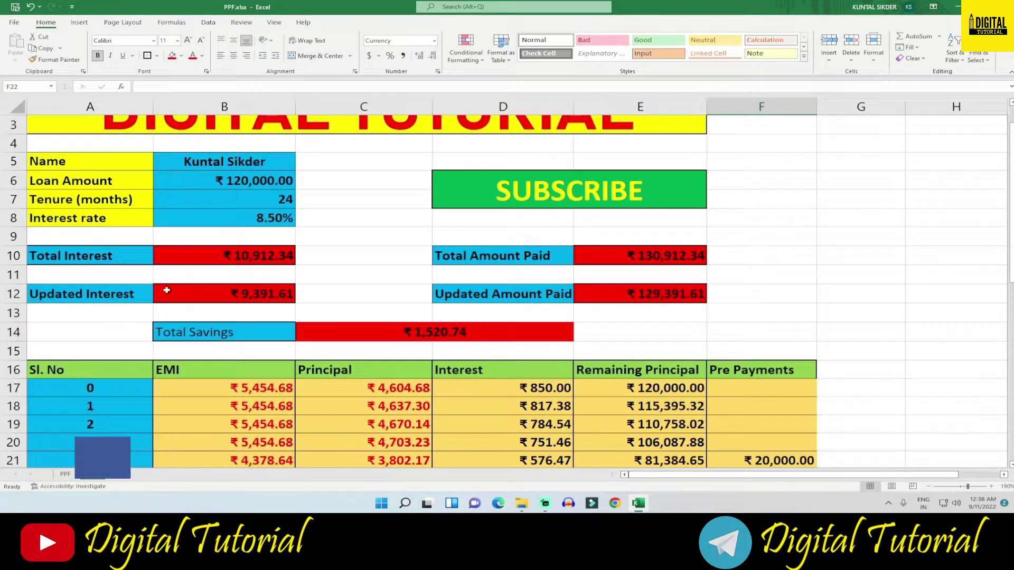
pyautogui.click(209, 298)
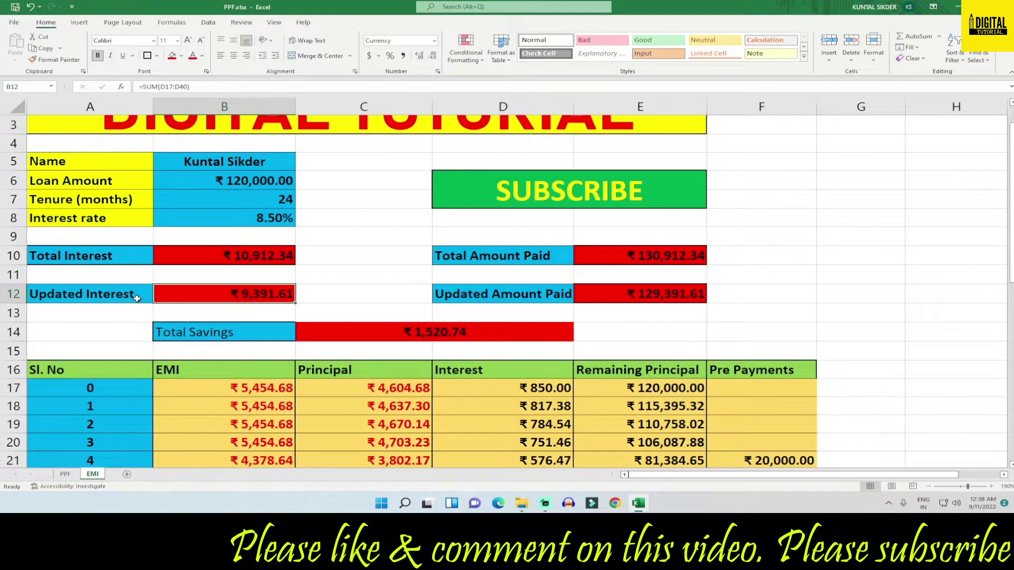
pyautogui.click(611, 293)
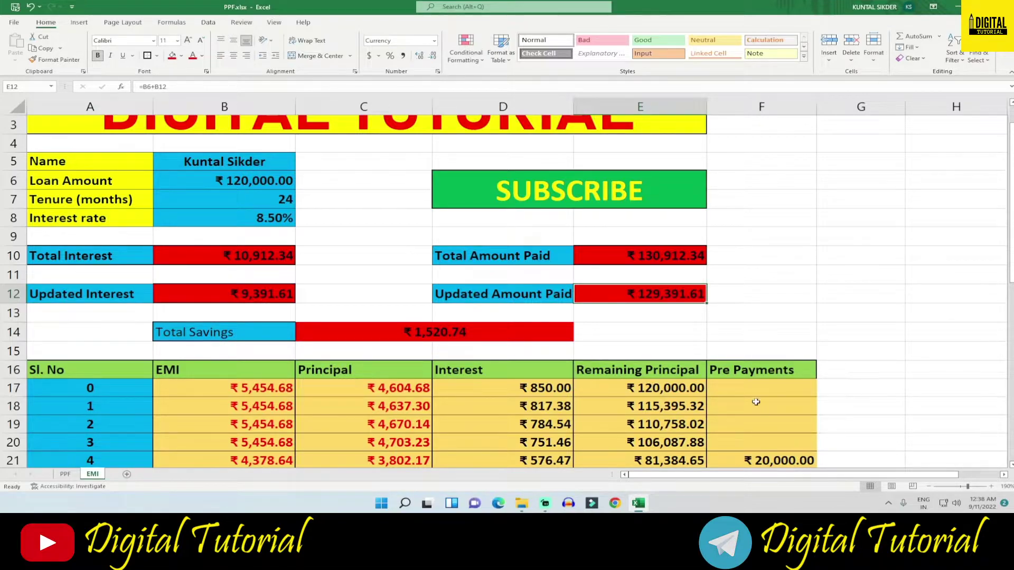
pyautogui.click(652, 256)
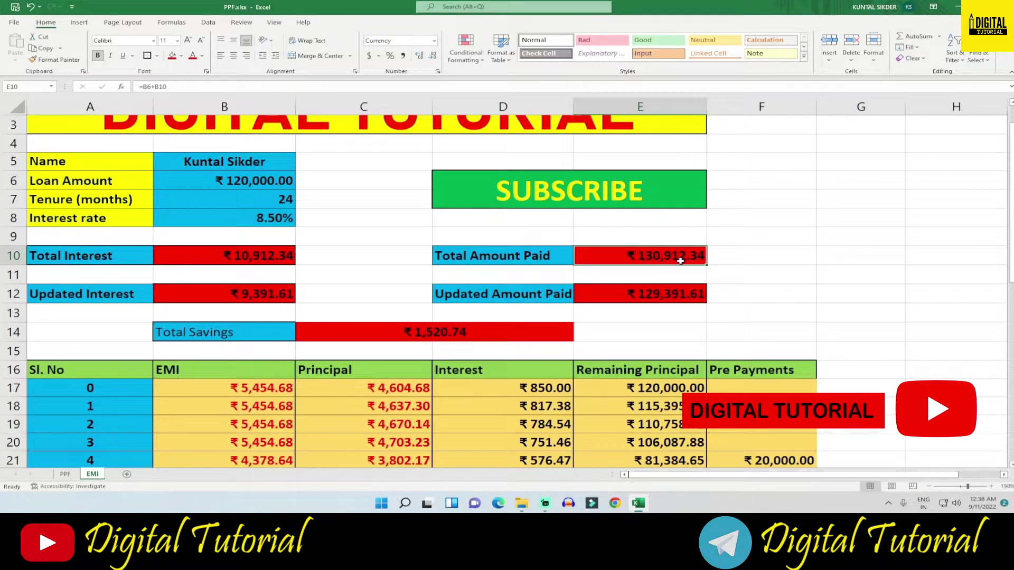
pyautogui.click(459, 334)
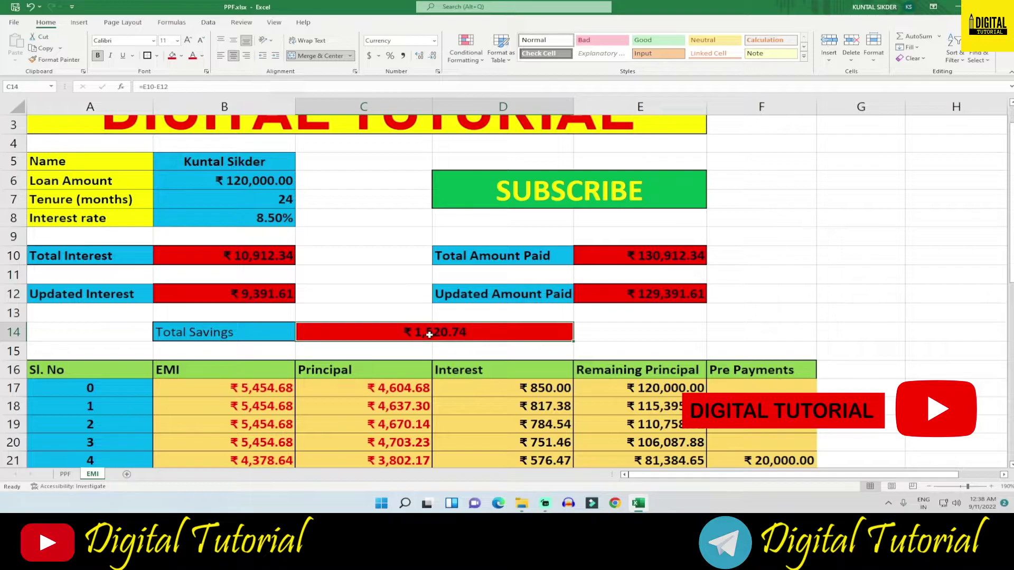
pyautogui.click(869, 299)
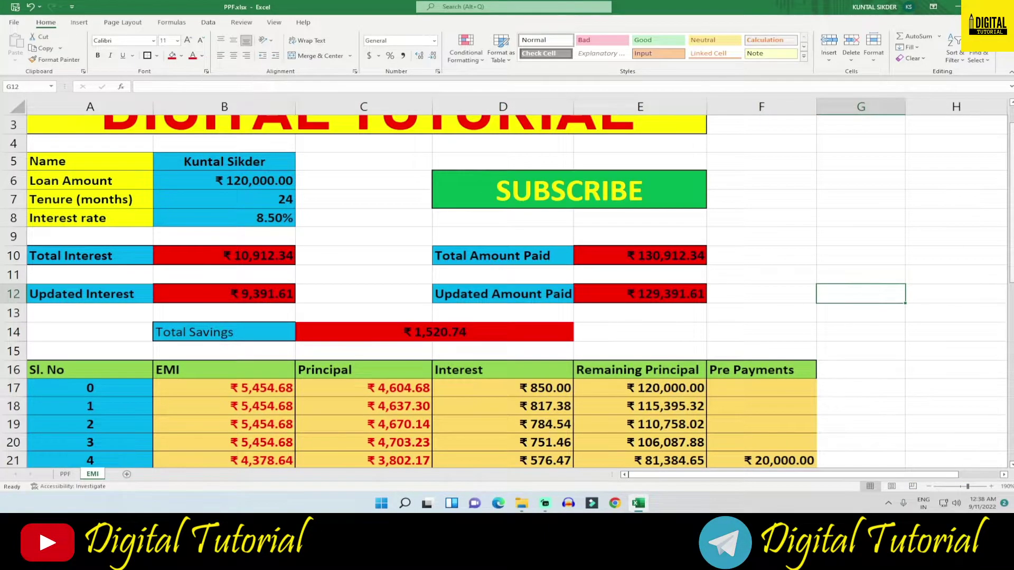
pyautogui.scroll(-2, 748, 385)
pyautogui.scroll(-1, 749, 385)
pyautogui.scroll(-1, 748, 385)
# Clear the ₹20,000 month-4 pre-payment from F21
pyautogui.click(749, 385)
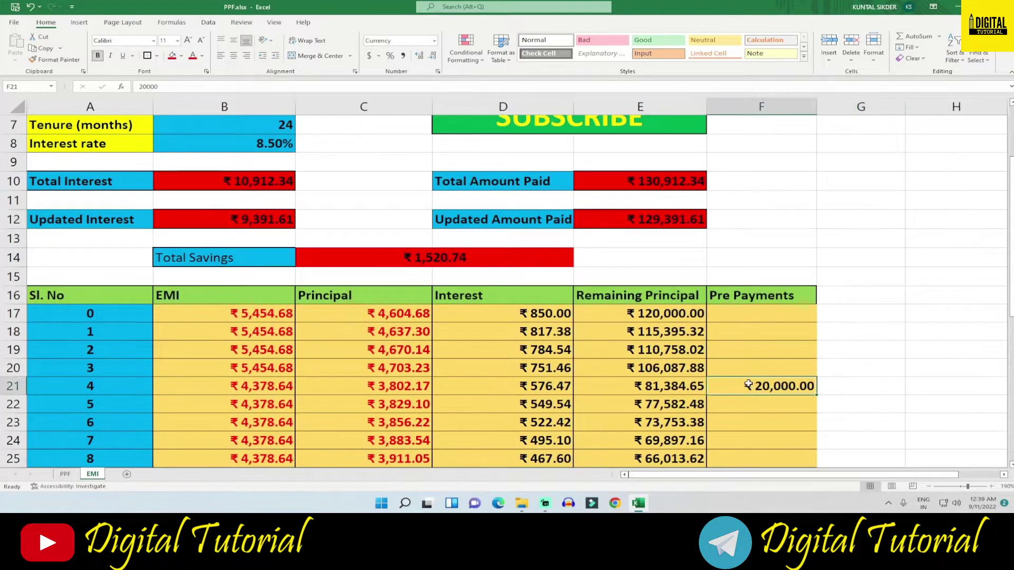
pyautogui.press('Delete')
pyautogui.click(908, 293)
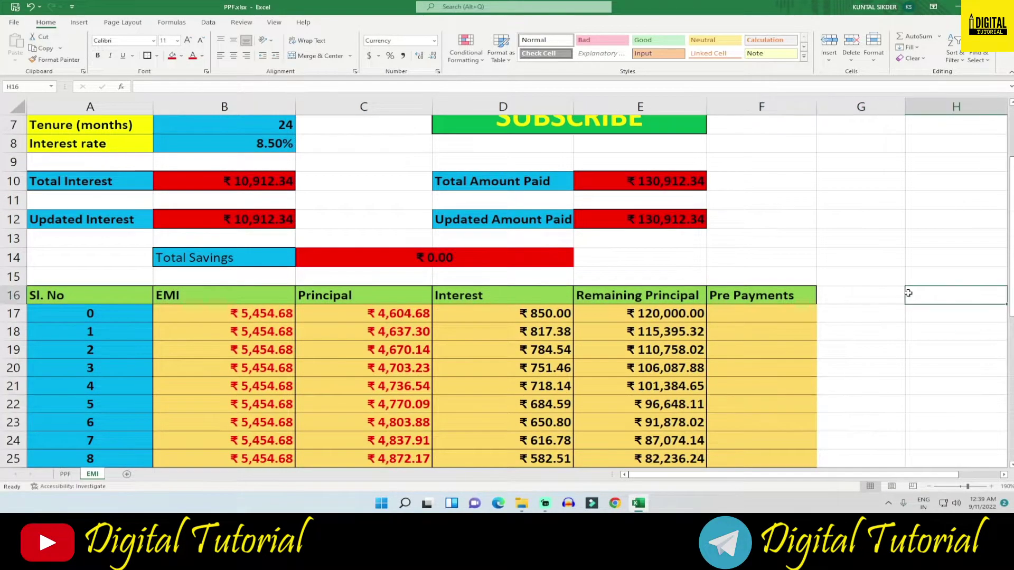
# Re-enter a 20000 pre-payment in F21 to show the EMI recalculation
pyautogui.scroll(-2, 734, 275)
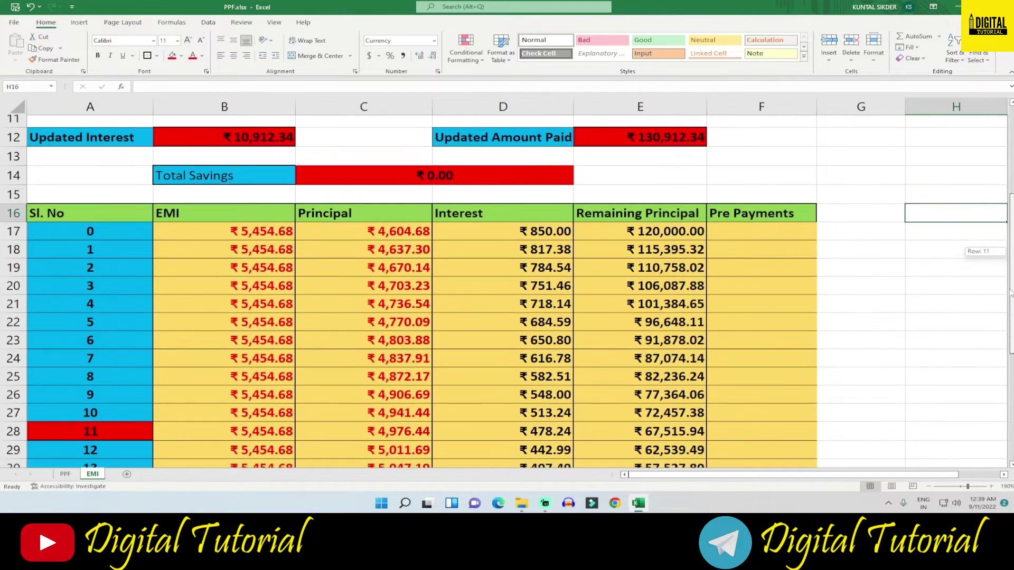
pyautogui.scroll(-1, 734, 274)
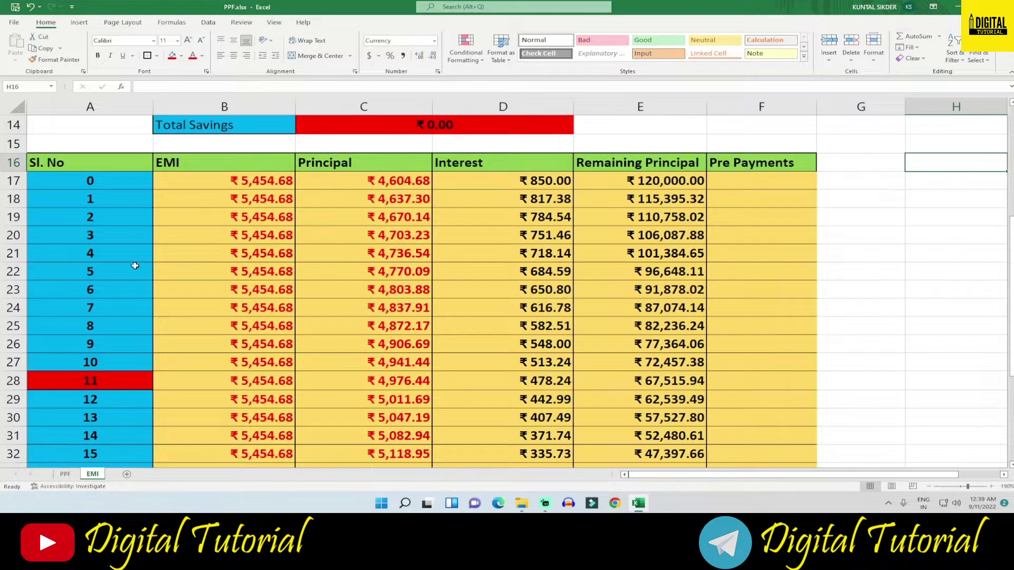
pyautogui.click(727, 254)
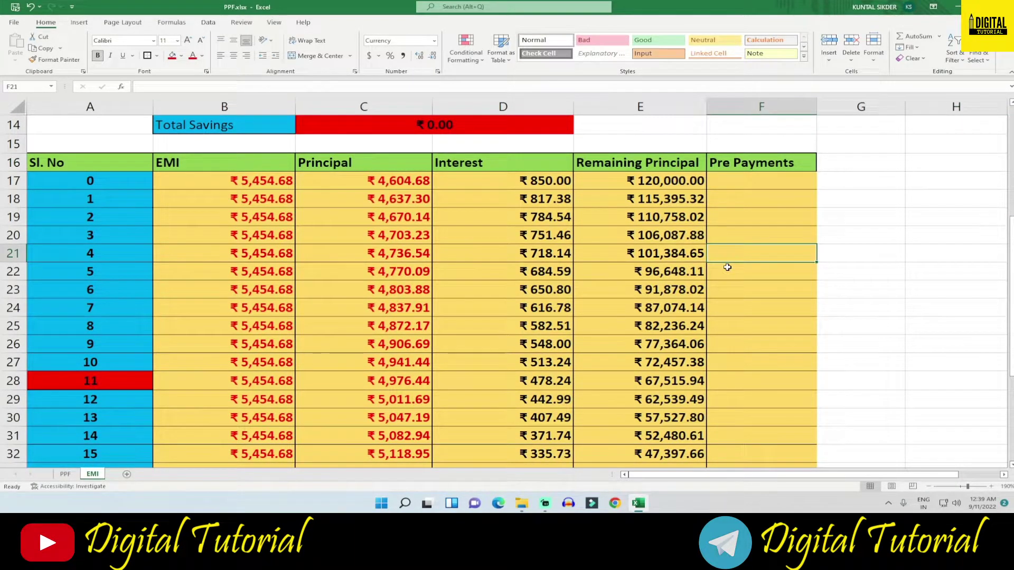
pyautogui.write('20000')
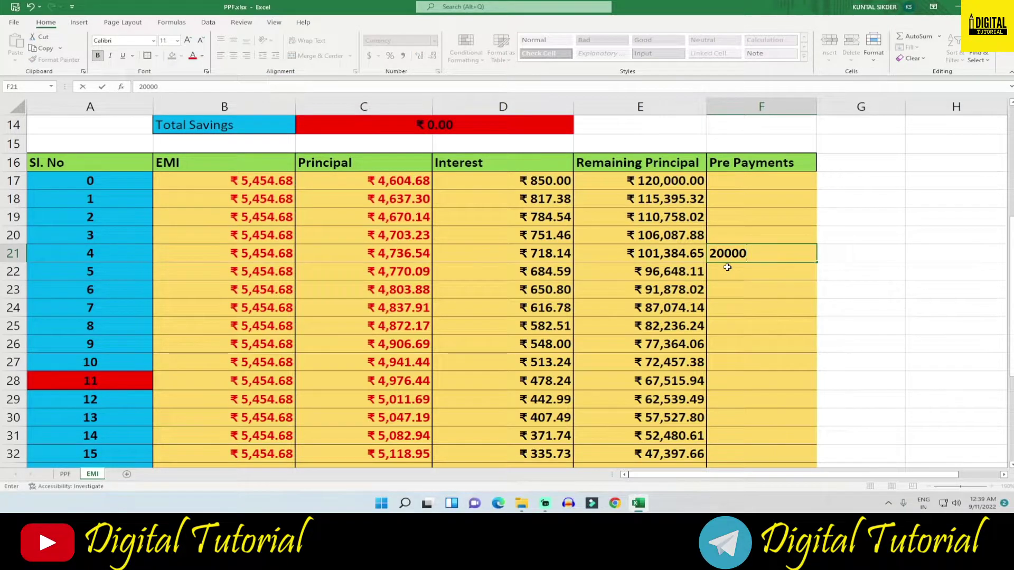
pyautogui.press('Return')
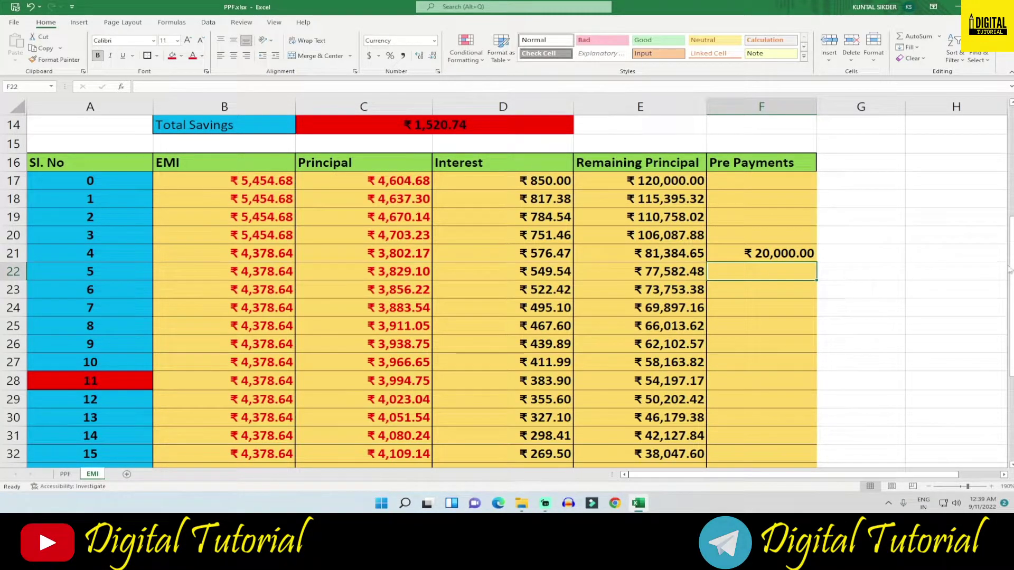
# Delete the F21 pre-payment again so every EMI returns to ₹5,454.68
pyautogui.scroll(1, 436, 188)
pyautogui.scroll(1, 436, 188)
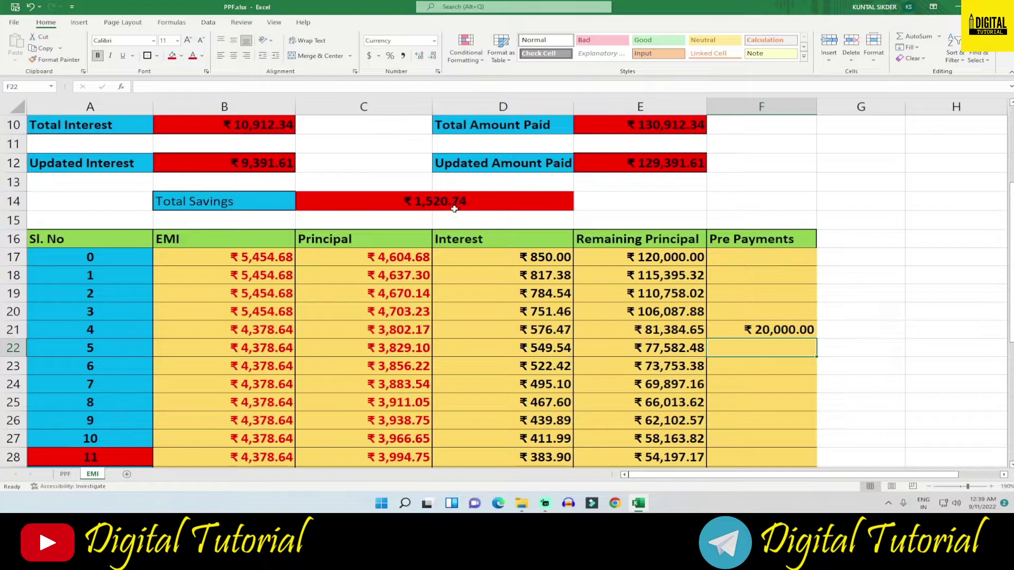
pyautogui.scroll(-2, 1010, 296)
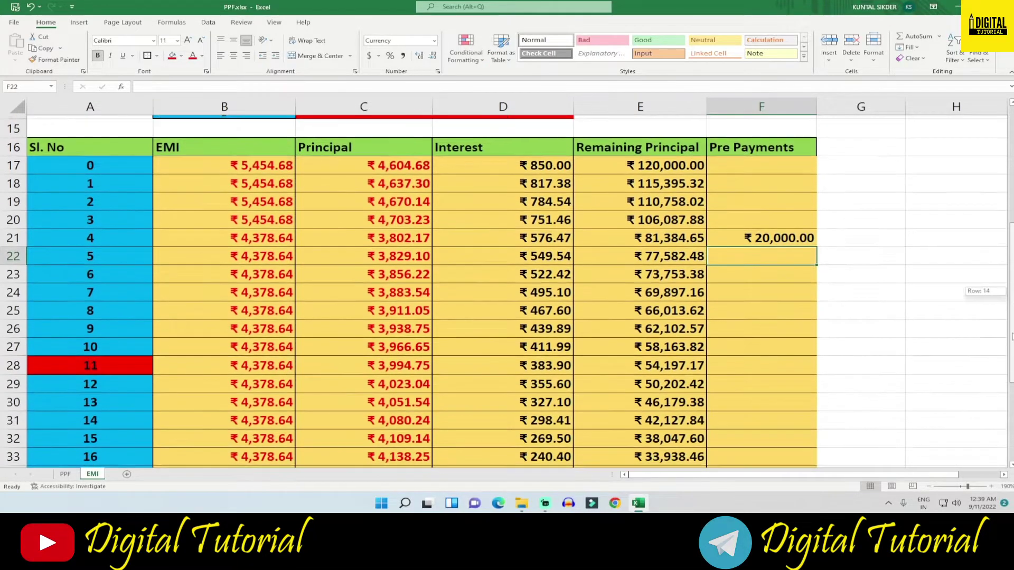
pyautogui.click(761, 233)
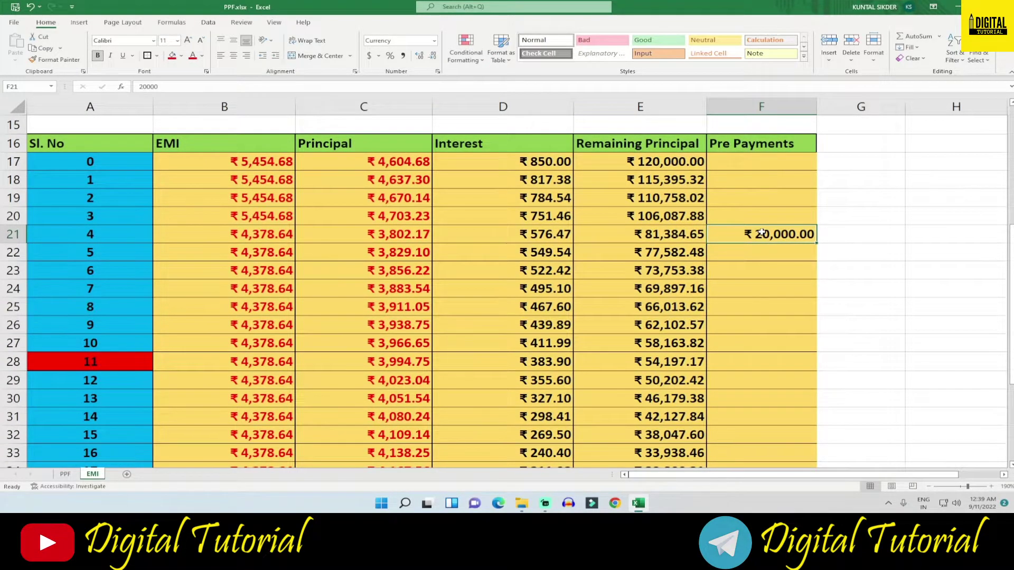
pyautogui.press('Delete')
# Enter a ₹20,000 pre-payment in F36 for month 19, dropping later EMIs to ₹1,369.28
pyautogui.scroll(-3, 985, 368)
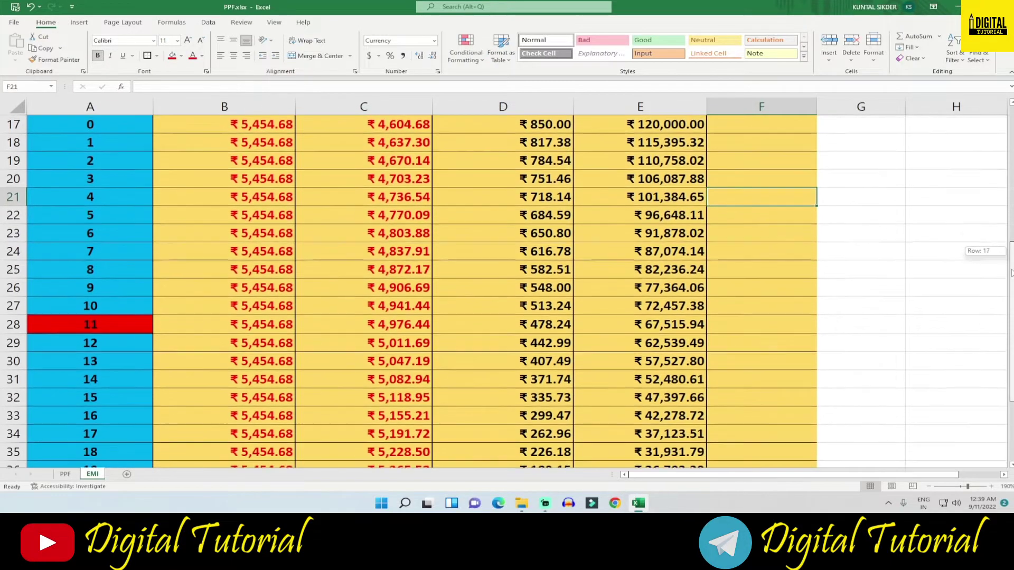
pyautogui.click(138, 342)
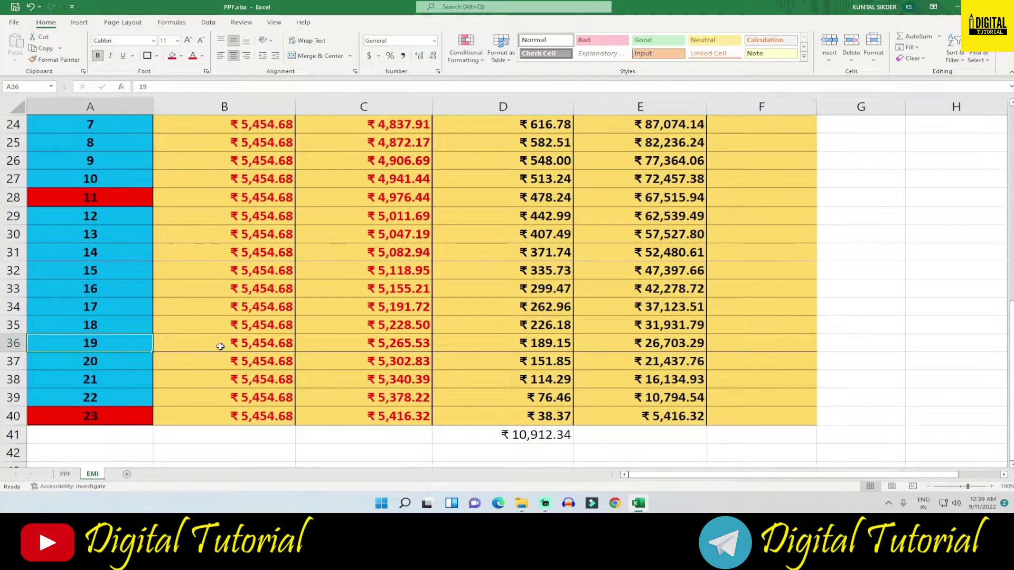
pyautogui.click(739, 349)
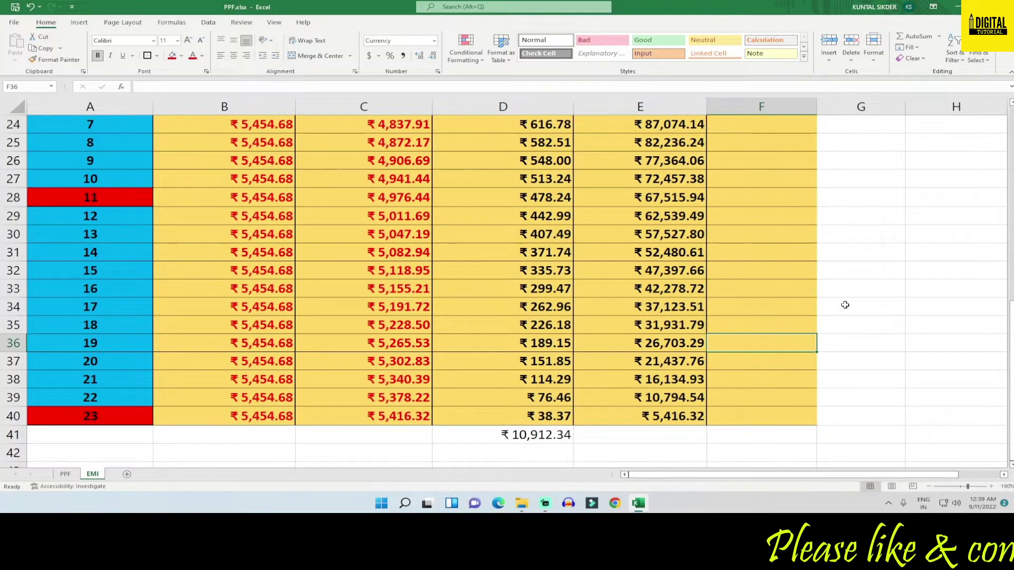
pyautogui.write('20000')
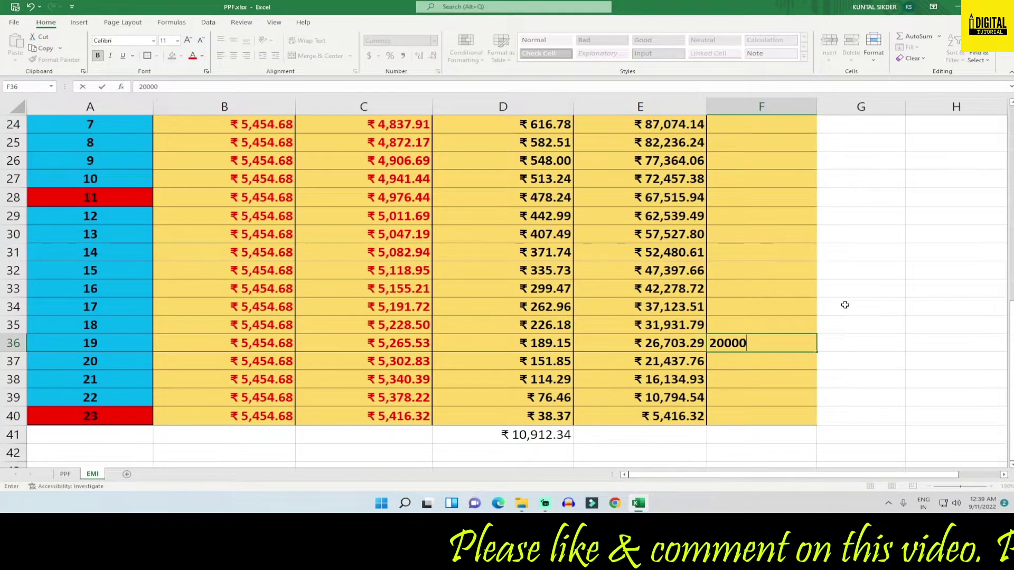
pyautogui.press('Return')
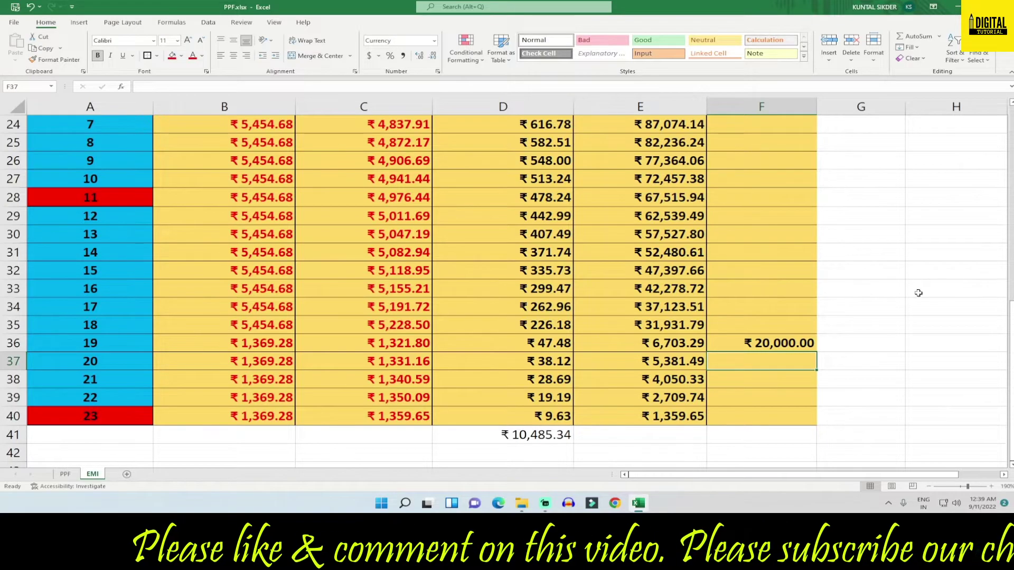
# Check that Total Savings is only ₹427.00, then clear the month-19 pre-payment
pyautogui.moveTo(1010, 317); pyautogui.dragTo(1009, 333)
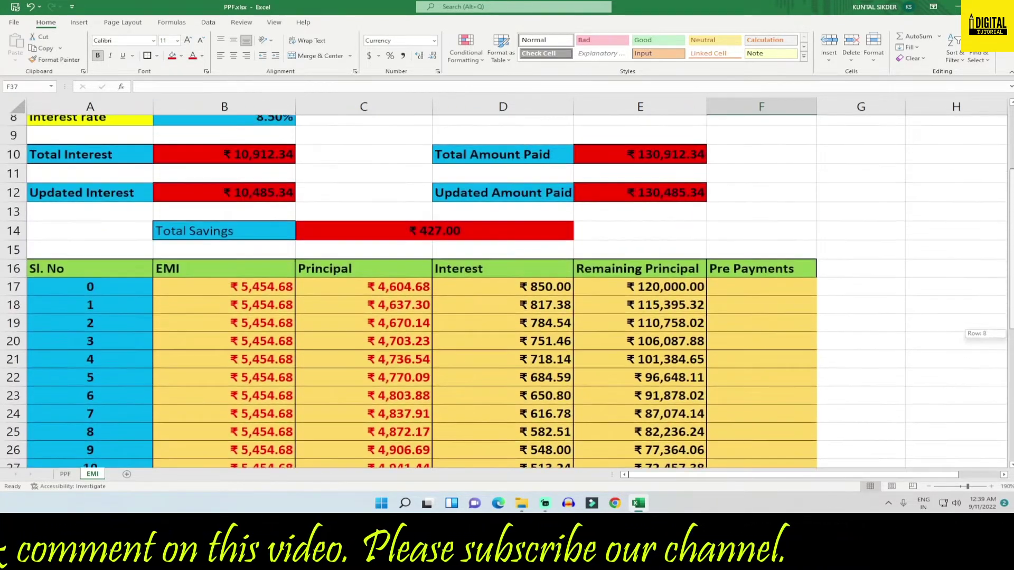
pyautogui.click(549, 238)
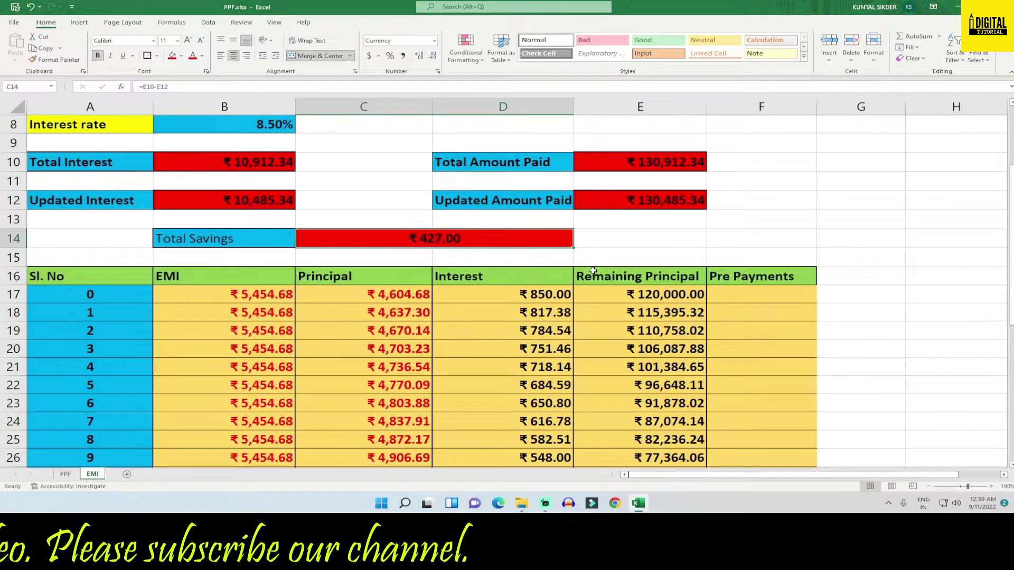
pyautogui.click(861, 311)
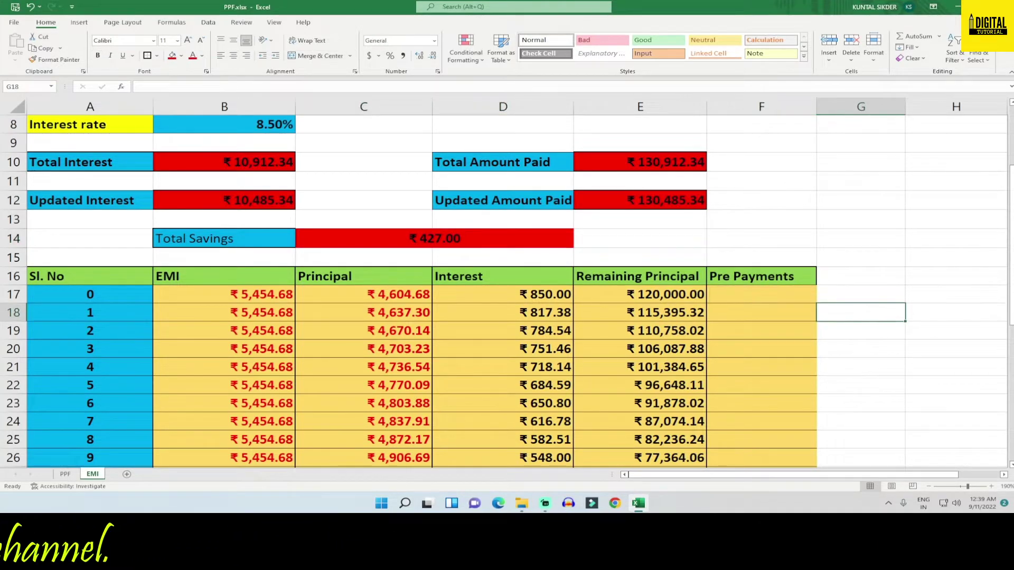
pyautogui.moveTo(1010, 174); pyautogui.dragTo(1010, 314)
pyautogui.click(761, 342)
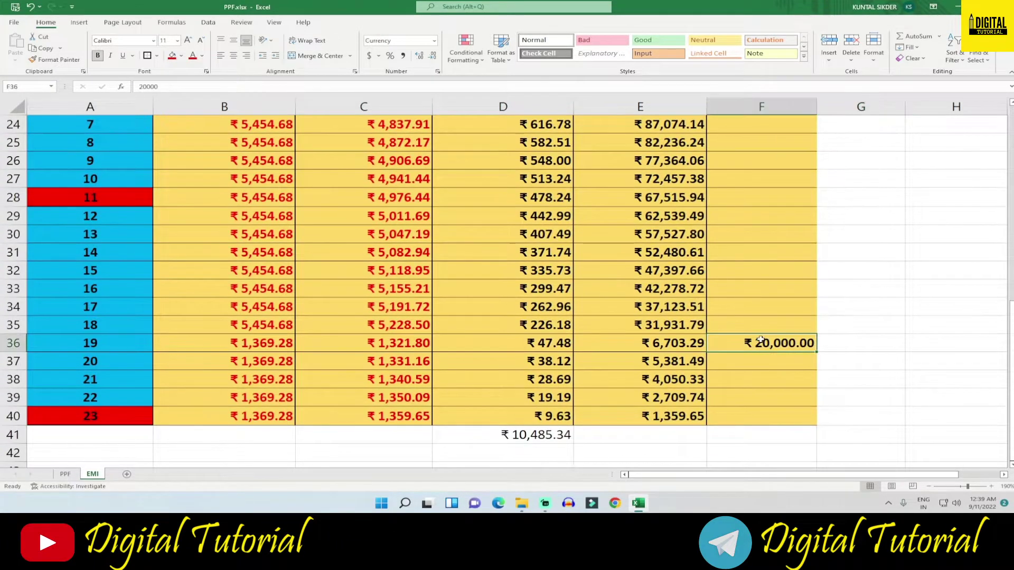
pyautogui.press('Delete')
# Enter a ₹20,000 pre-payment for month 2 in F19
pyautogui.moveTo(1010, 373); pyautogui.dragTo(1010, 253)
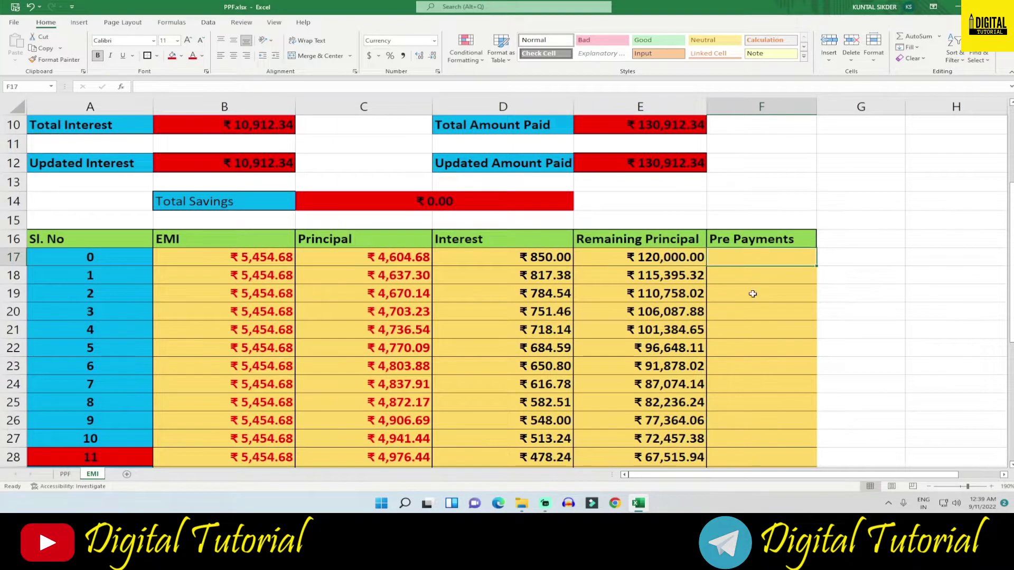
pyautogui.click(750, 319)
pyautogui.click(747, 266)
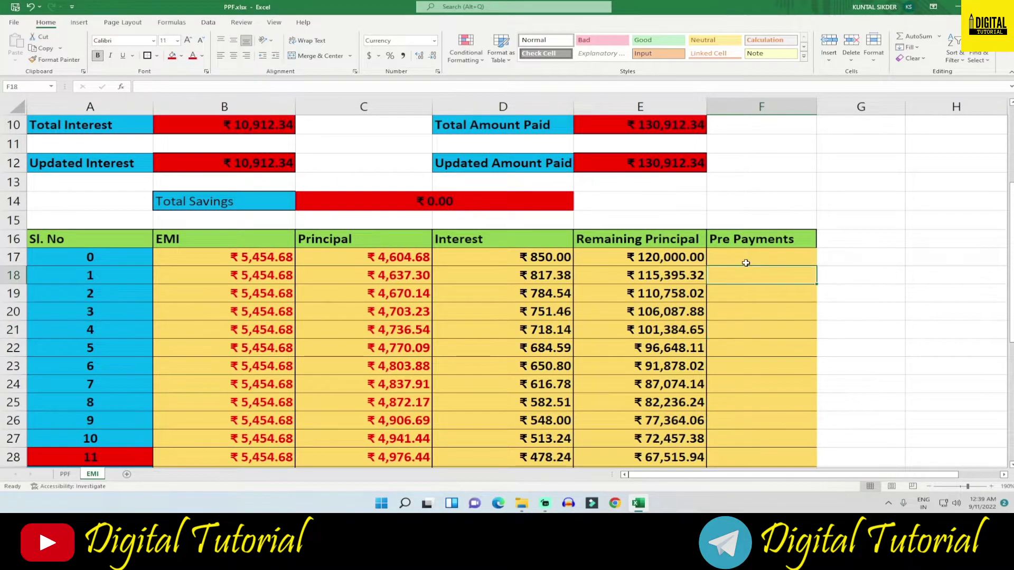
pyautogui.click(765, 365)
pyautogui.click(752, 299)
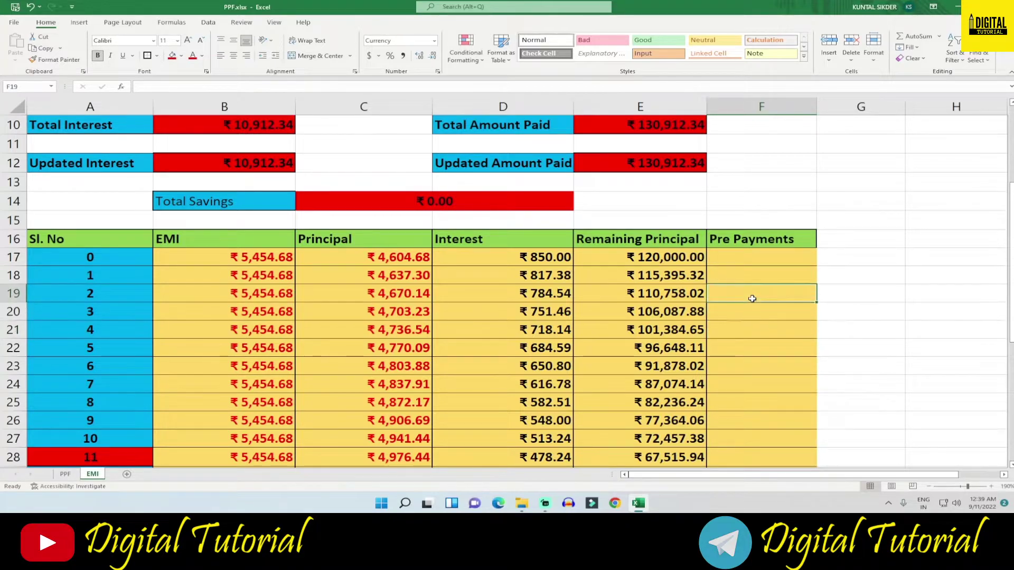
pyautogui.write('20000')
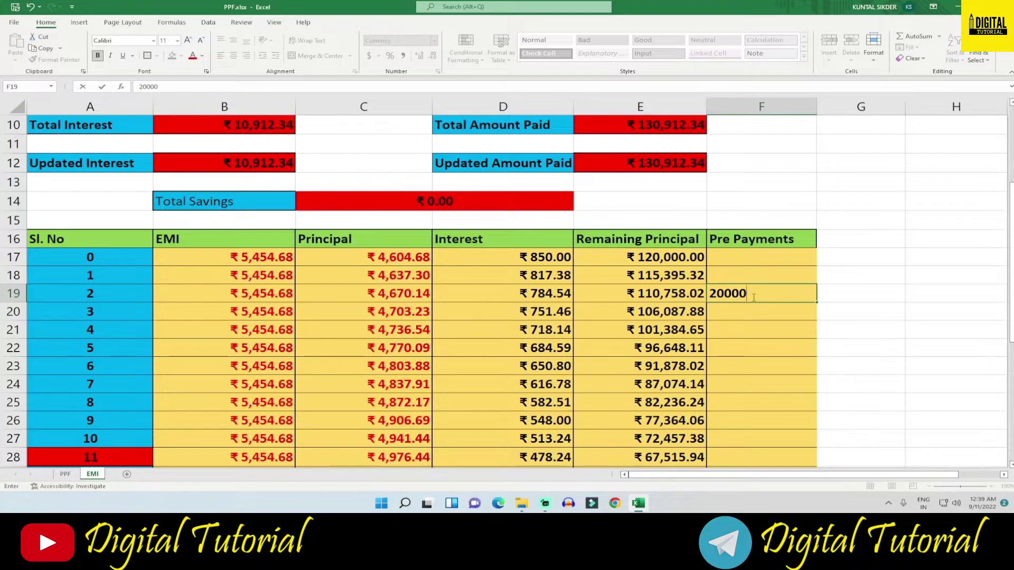
pyautogui.press('Return')
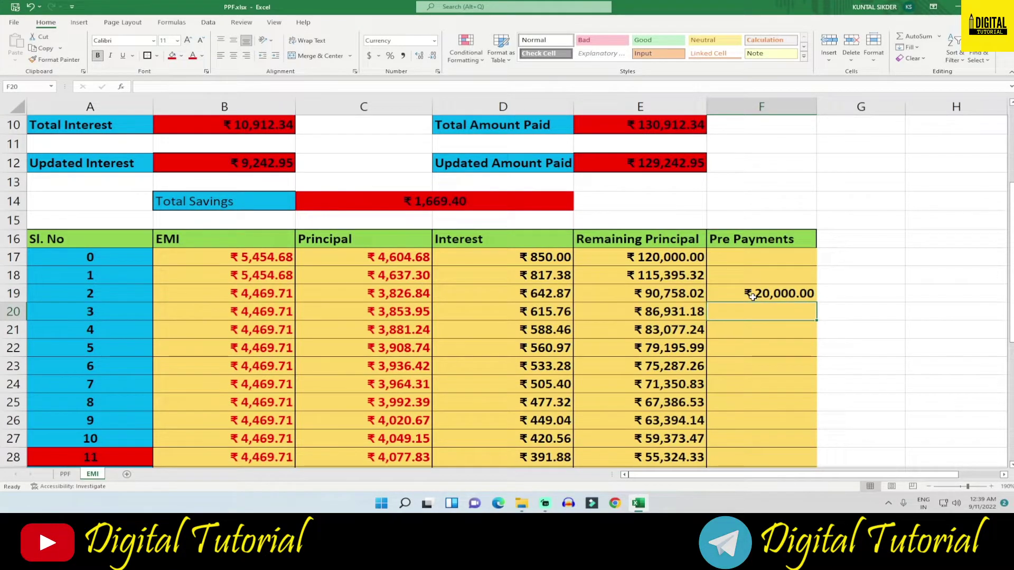
# Add ₹20,000 pre-payments for month 5 (F22) and month 8 (F25)
pyautogui.click(742, 355)
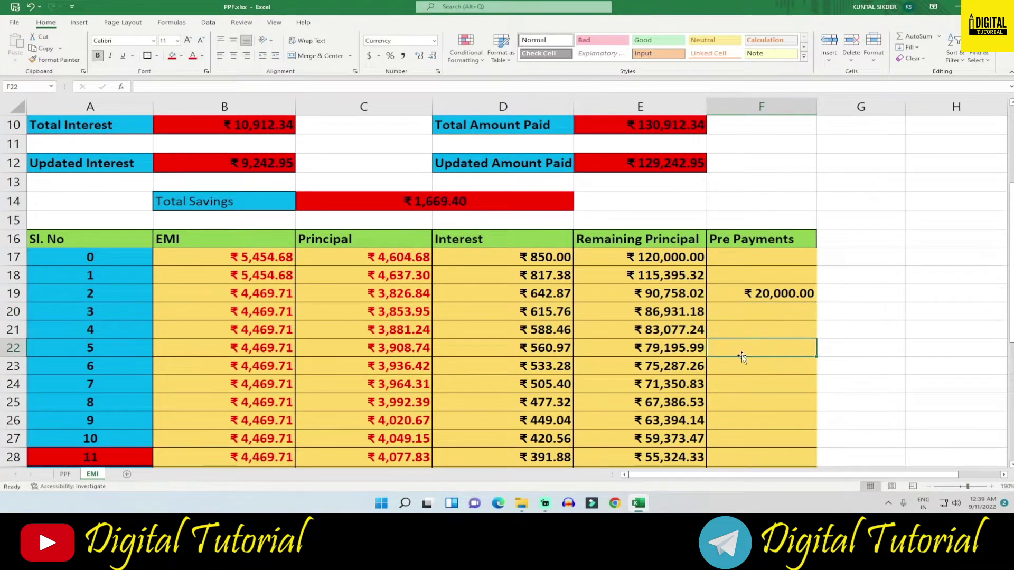
pyautogui.write('20000')
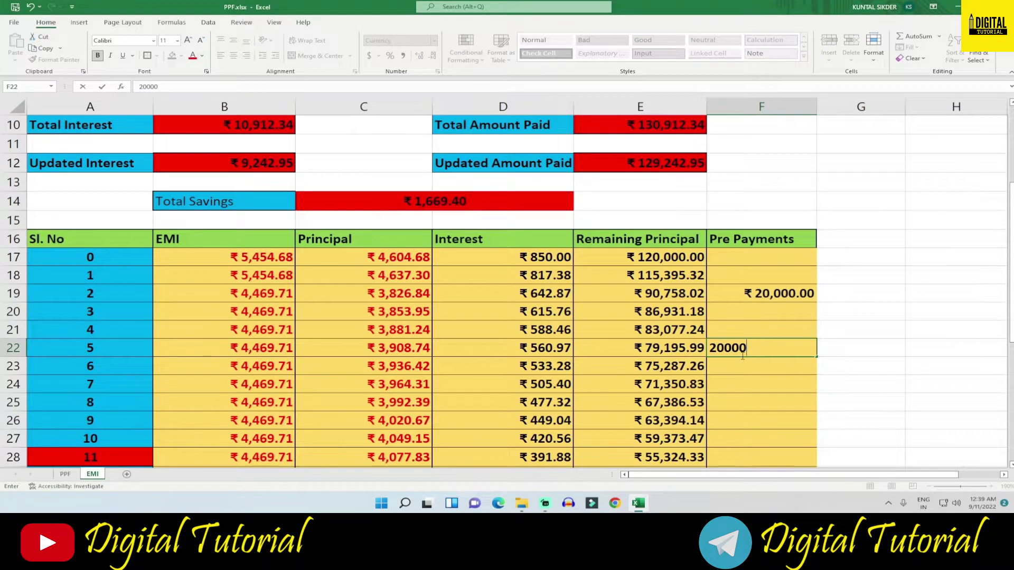
pyautogui.press('Return')
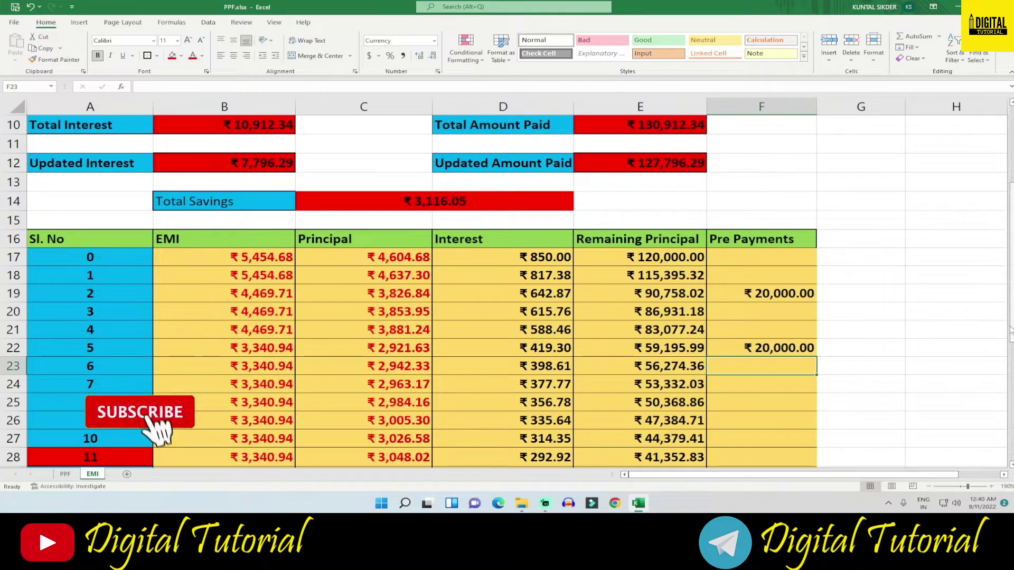
pyautogui.scroll(3, 972, 328)
pyautogui.scroll(-5, 743, 239)
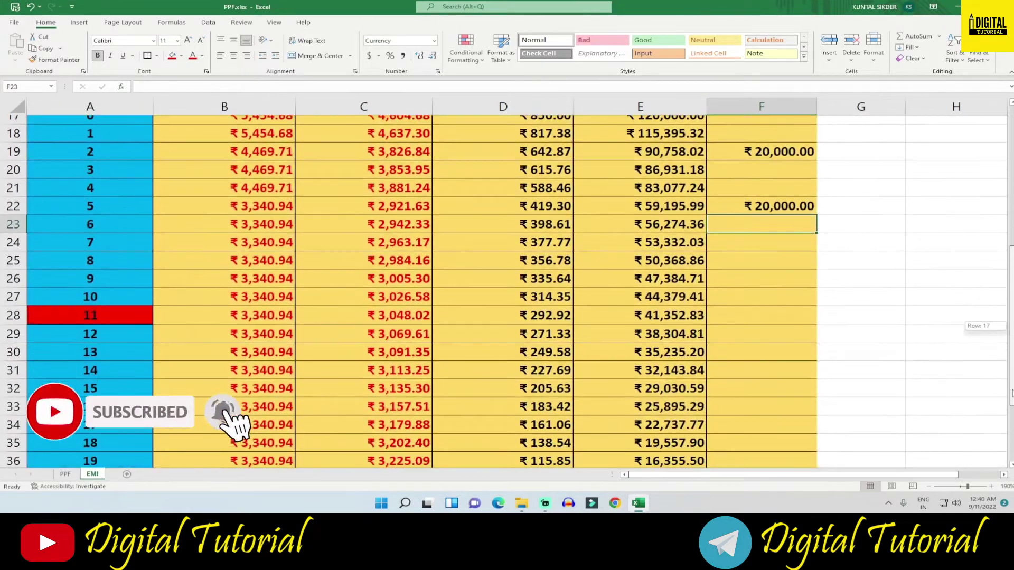
pyautogui.click(743, 239)
pyautogui.click(749, 256)
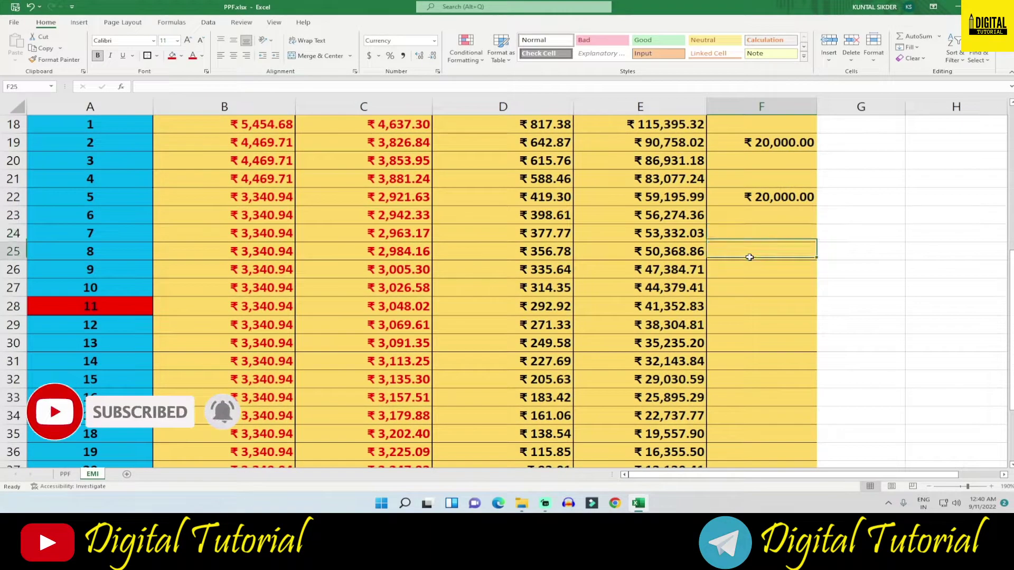
pyautogui.write('20000')
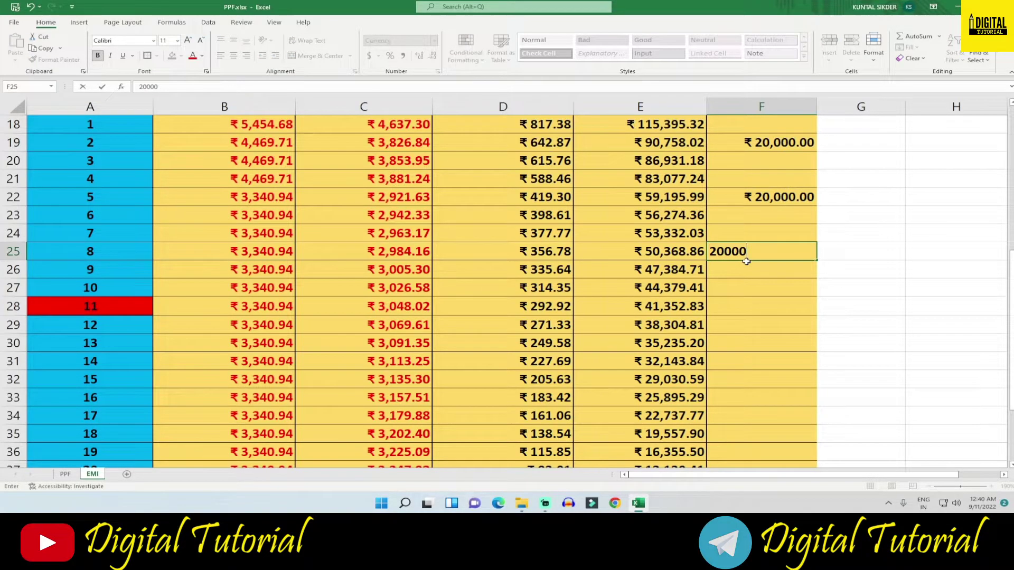
pyautogui.press('Return')
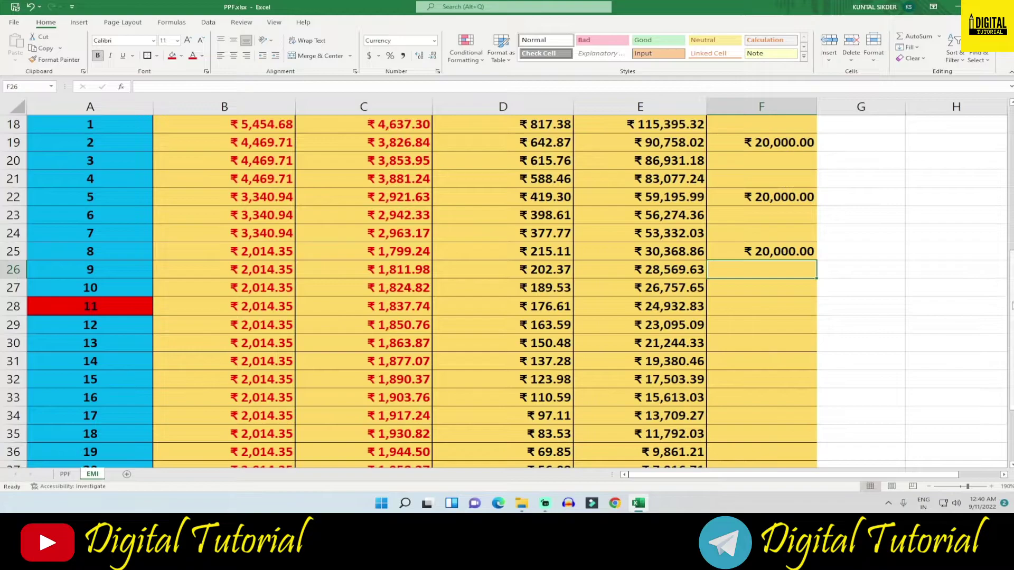
# Check Total Savings of ₹4,341.46, then select the pre-payment cells F19:F25
pyautogui.moveTo(1011, 306); pyautogui.dragTo(1011, 301)
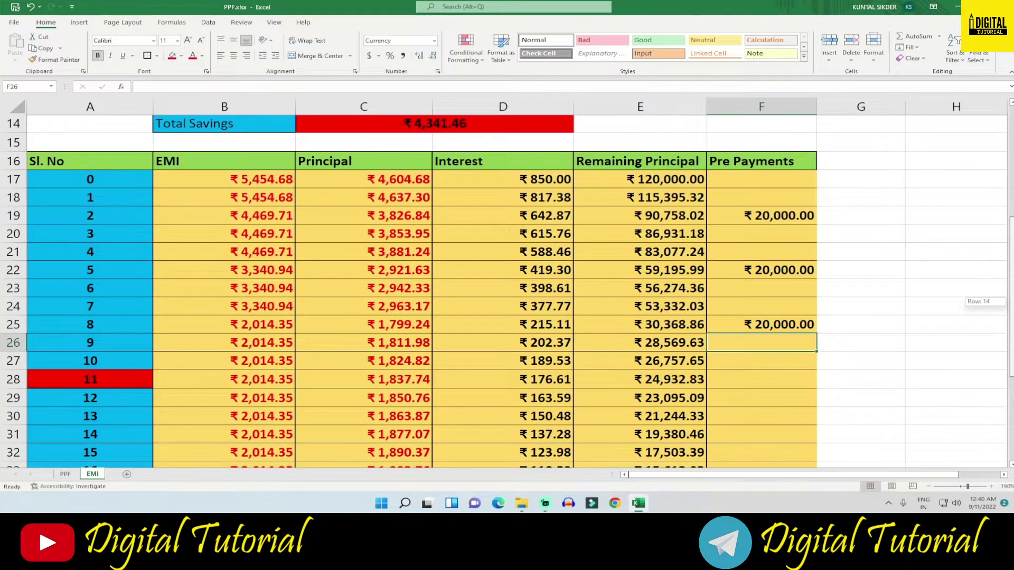
pyautogui.scroll(2, 378, 266)
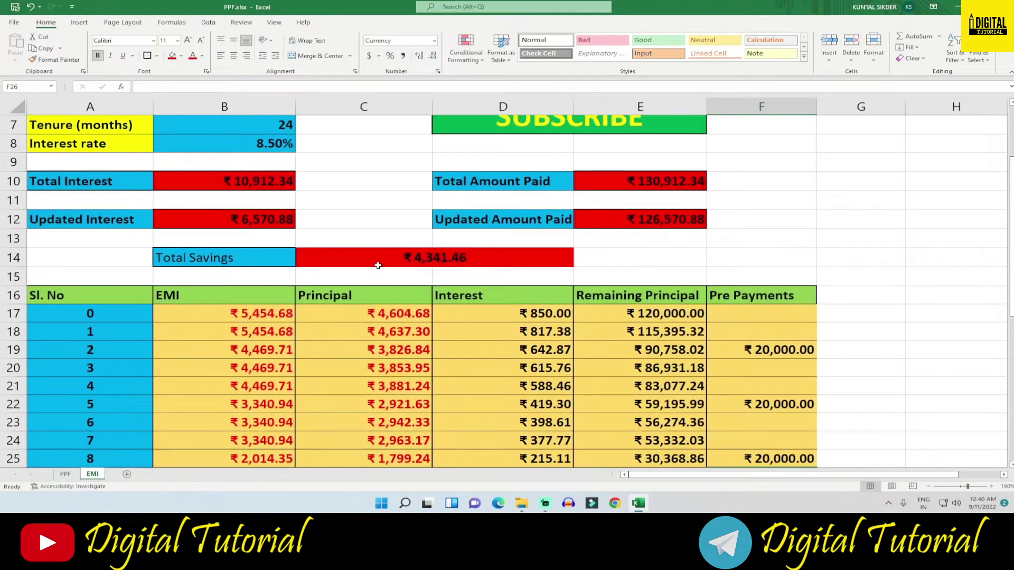
pyautogui.click(415, 261)
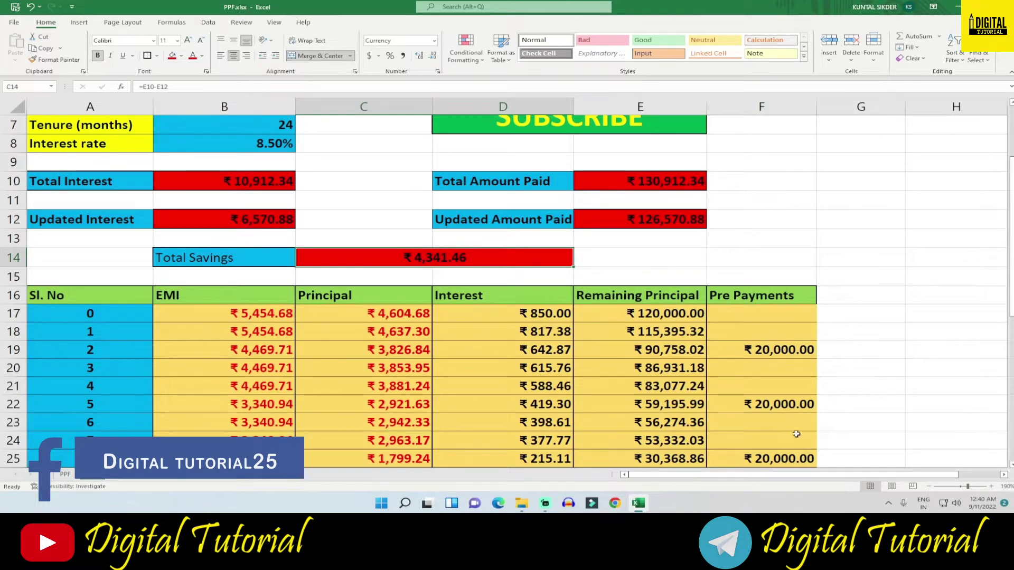
pyautogui.scroll(-2, 802, 263)
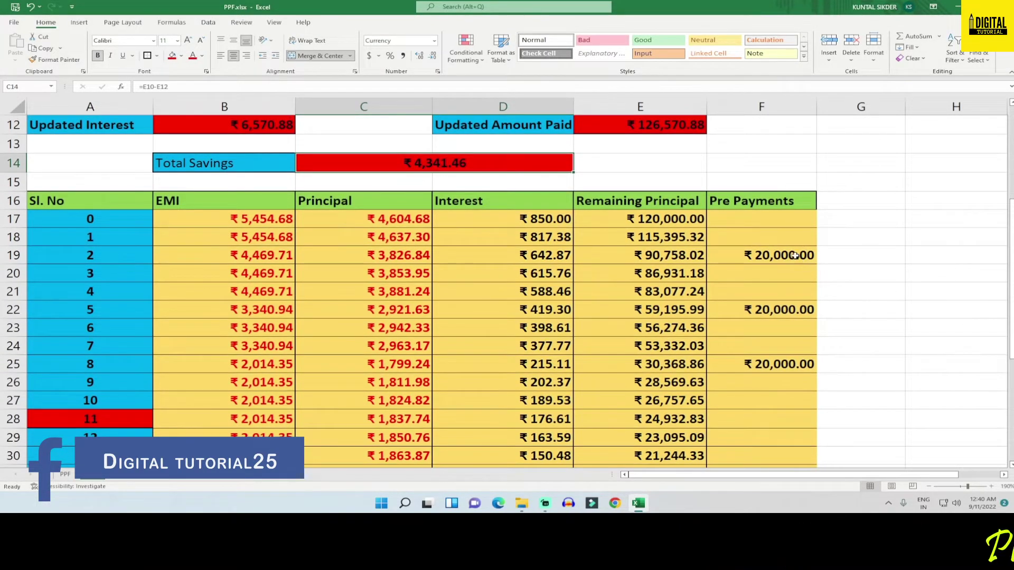
pyautogui.moveTo(802, 260); pyautogui.dragTo(806, 370)
pyautogui.press('Delete')
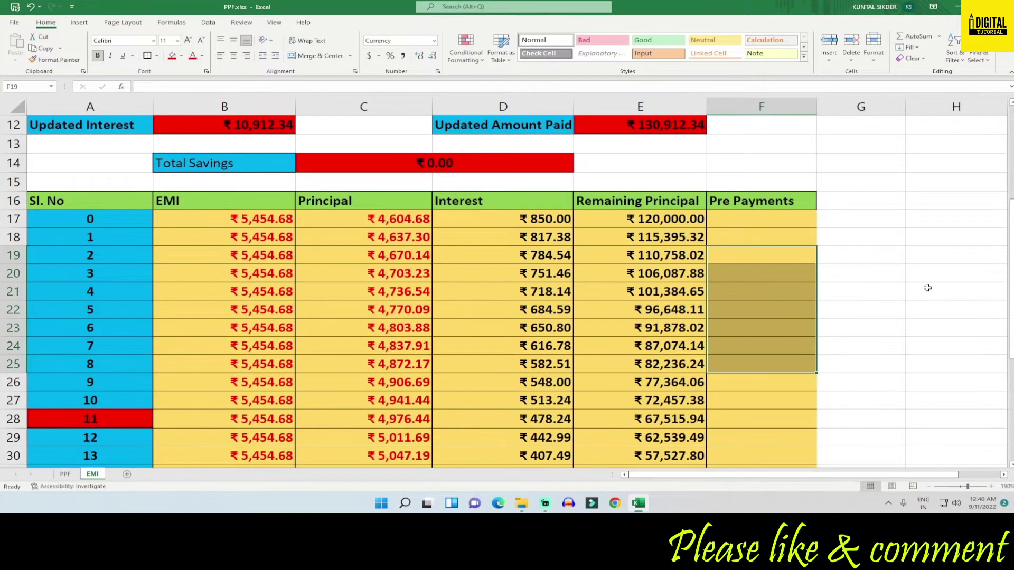
pyautogui.scroll(-4, 757, 371)
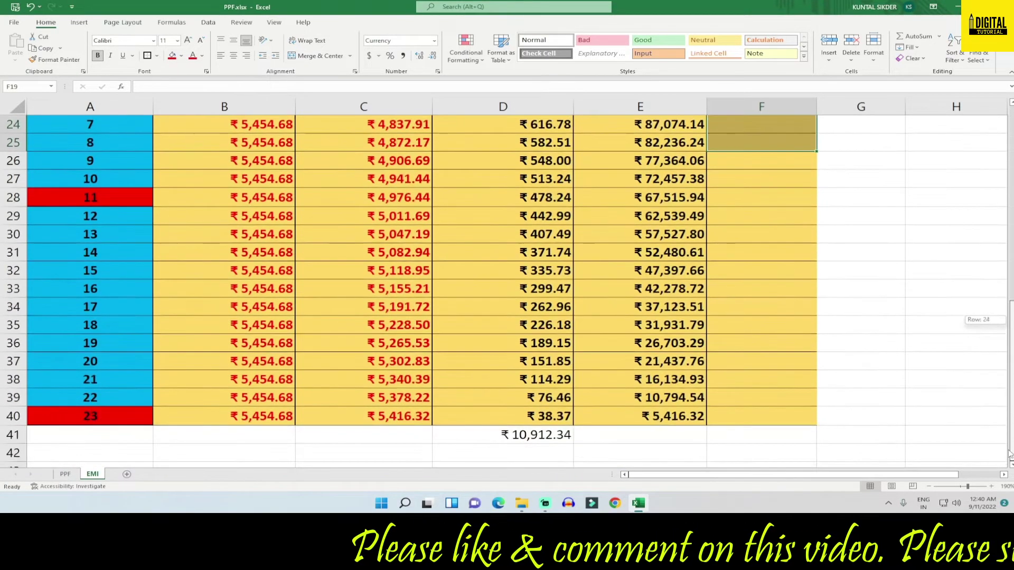
pyautogui.click(745, 380)
pyautogui.write('2')
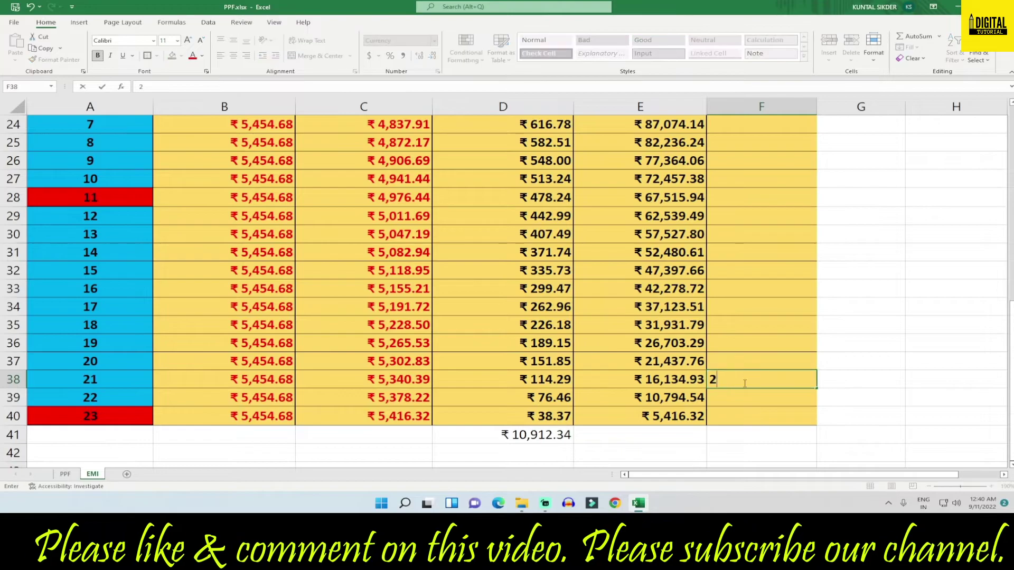
pyautogui.write('0,00000')
pyautogui.press('Return')
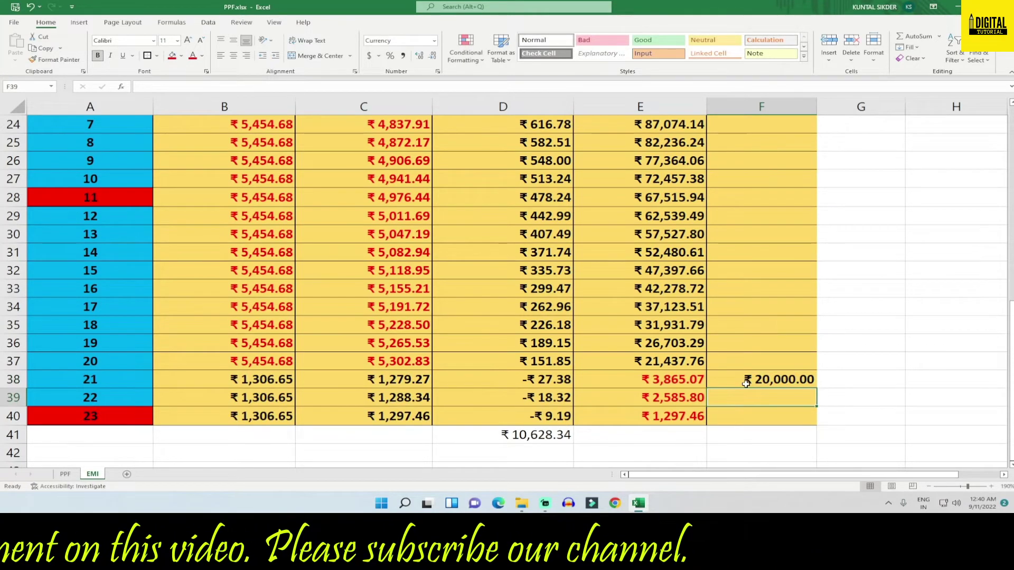
pyautogui.click(752, 380)
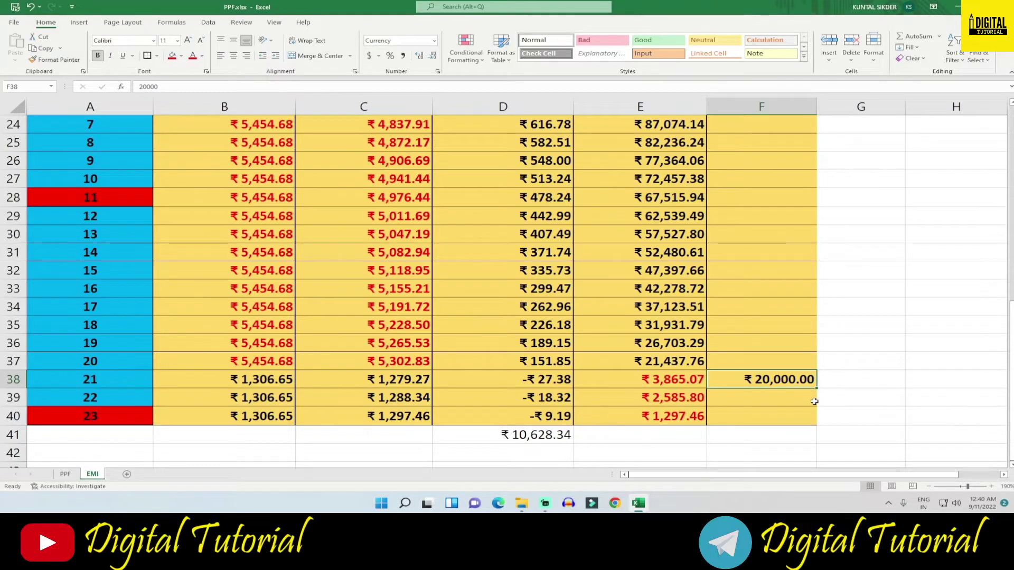
pyautogui.press('Delete')
pyautogui.click(921, 349)
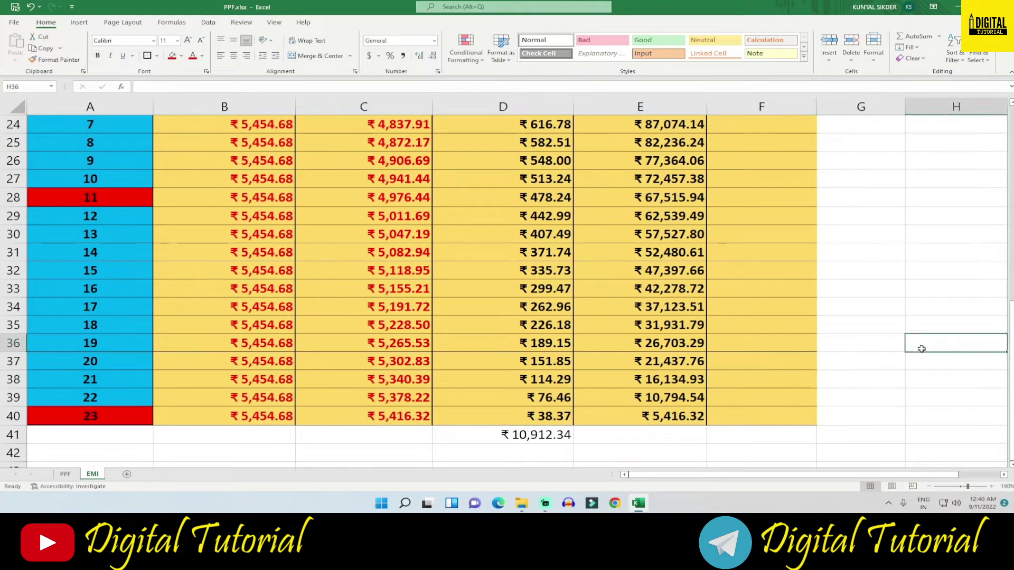
pyautogui.click(666, 421)
pyautogui.click(666, 397)
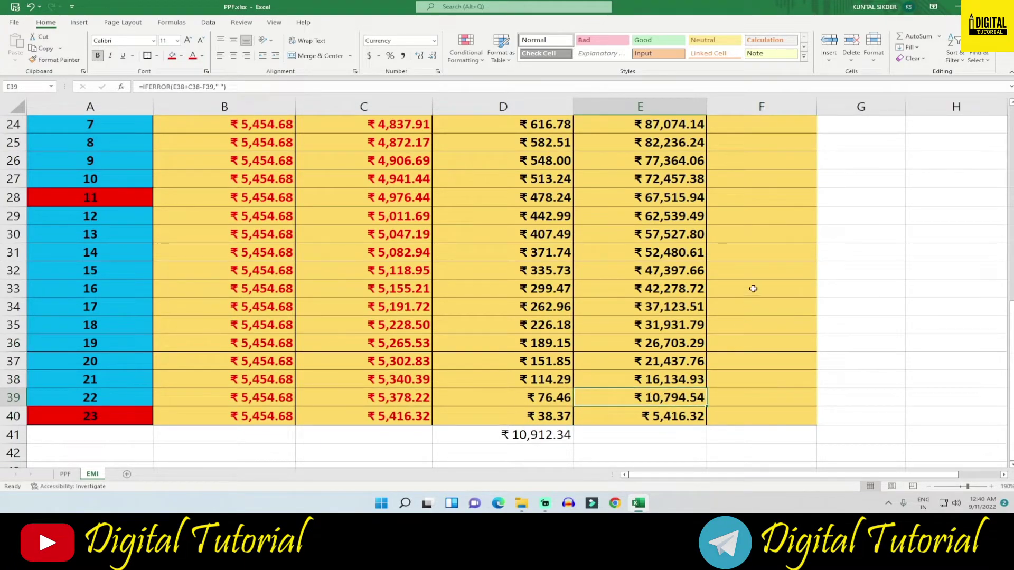
pyautogui.click(724, 294)
pyautogui.click(726, 239)
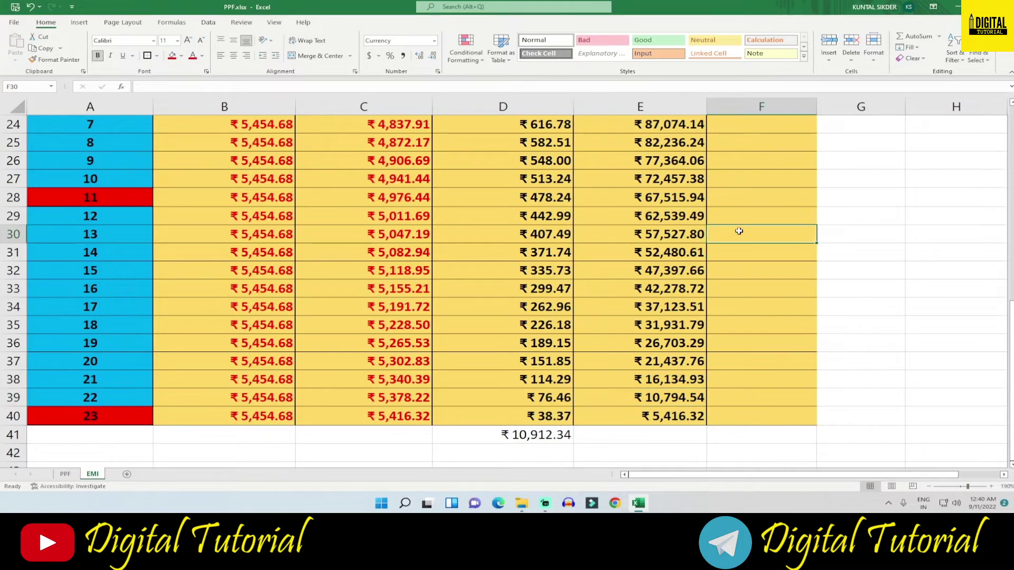
# Enter pre-payments of ₹20,000 at month 13 (F30) and ₹10,000 at month 18 (F35)
pyautogui.write('20000')
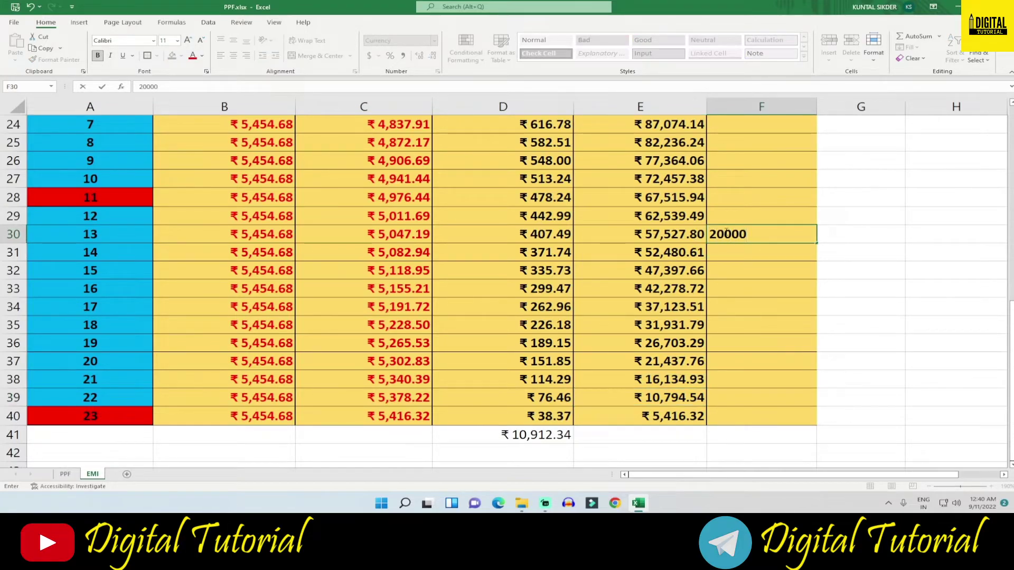
pyautogui.press('Return')
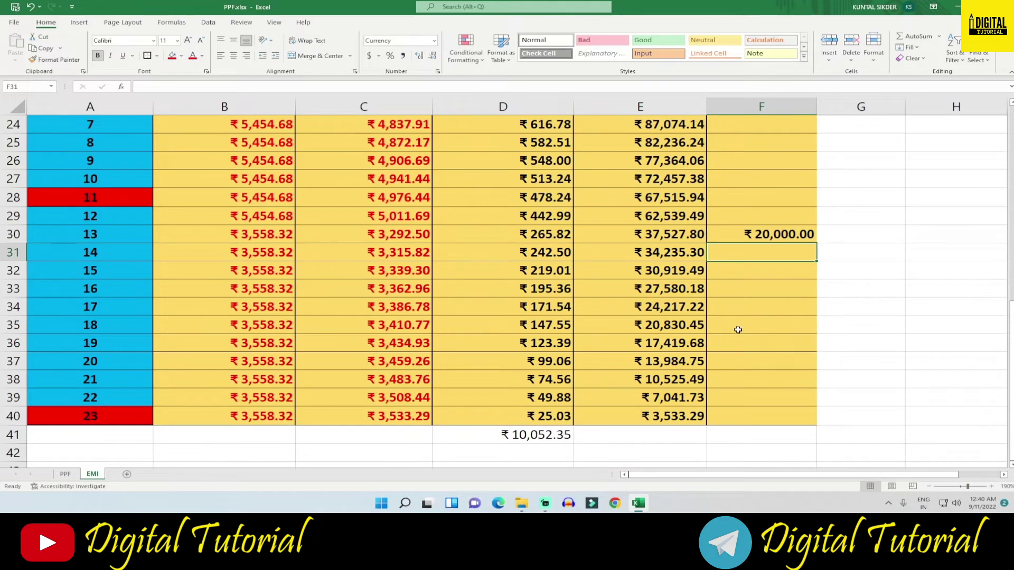
pyautogui.click(738, 330)
pyautogui.write('10000')
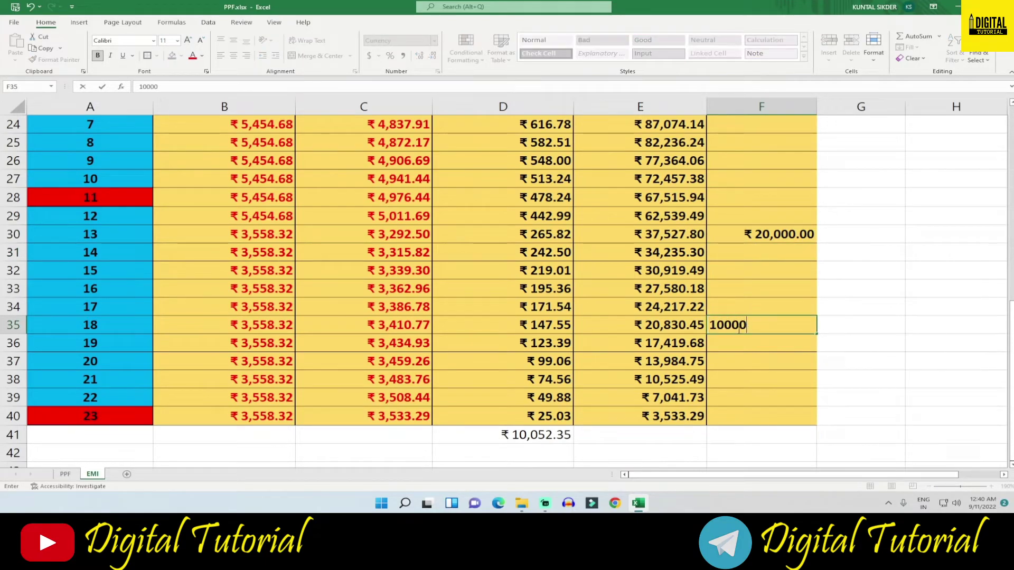
pyautogui.press('Return')
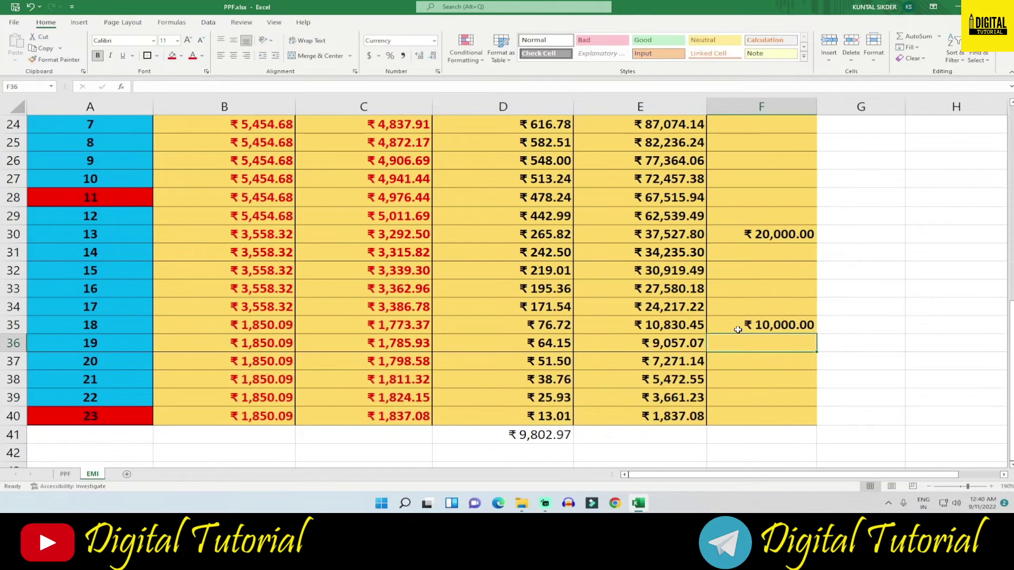
# Check Total Savings of ₹1,109.37, then select the pre-payment cells from month 13 onward
pyautogui.scroll(2, 443, 294)
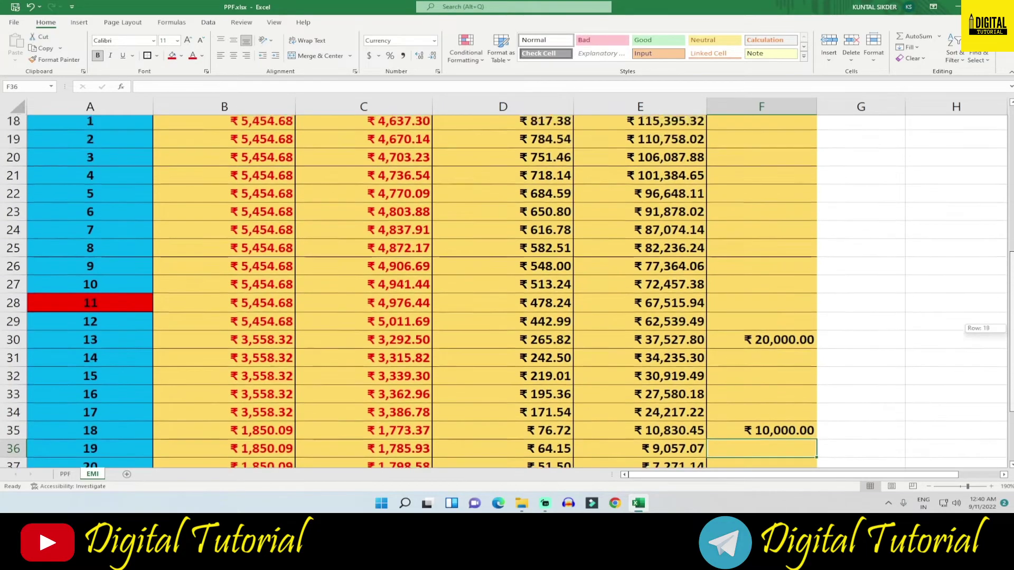
pyautogui.scroll(5, 442, 295)
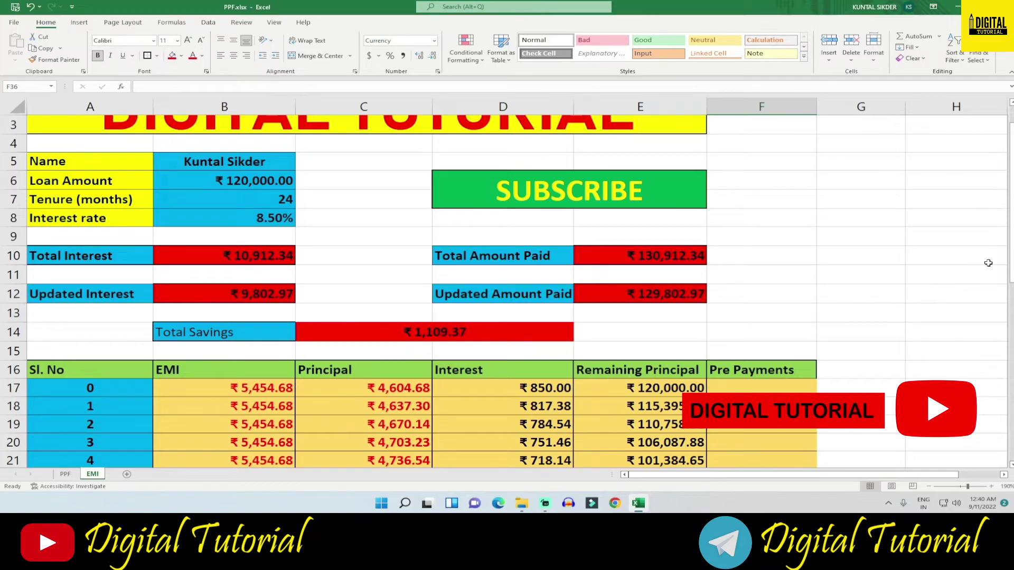
pyautogui.scroll(1, 988, 263)
pyautogui.click(819, 237)
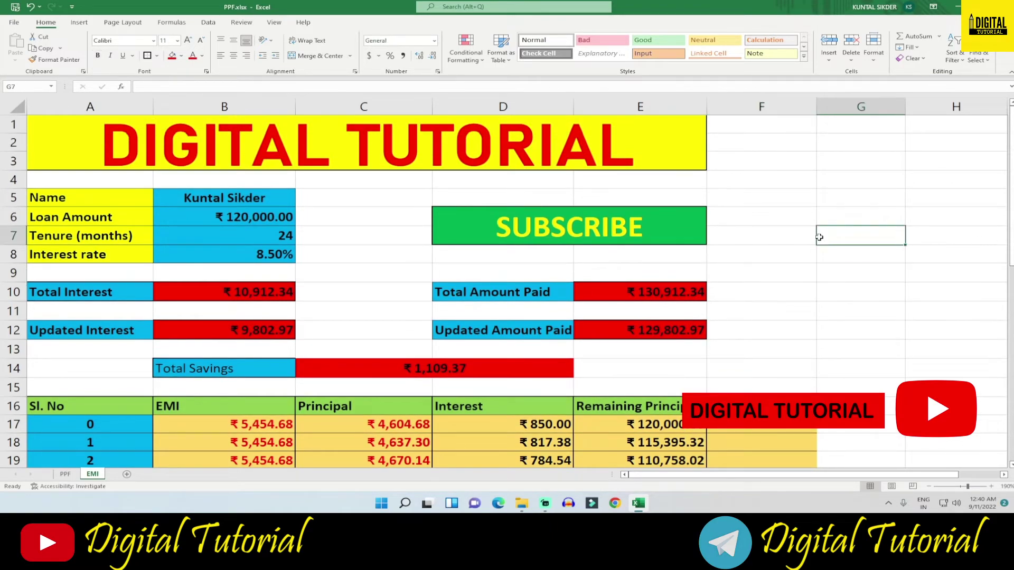
pyautogui.scroll(-6, 845, 291)
pyautogui.scroll(-1, 845, 290)
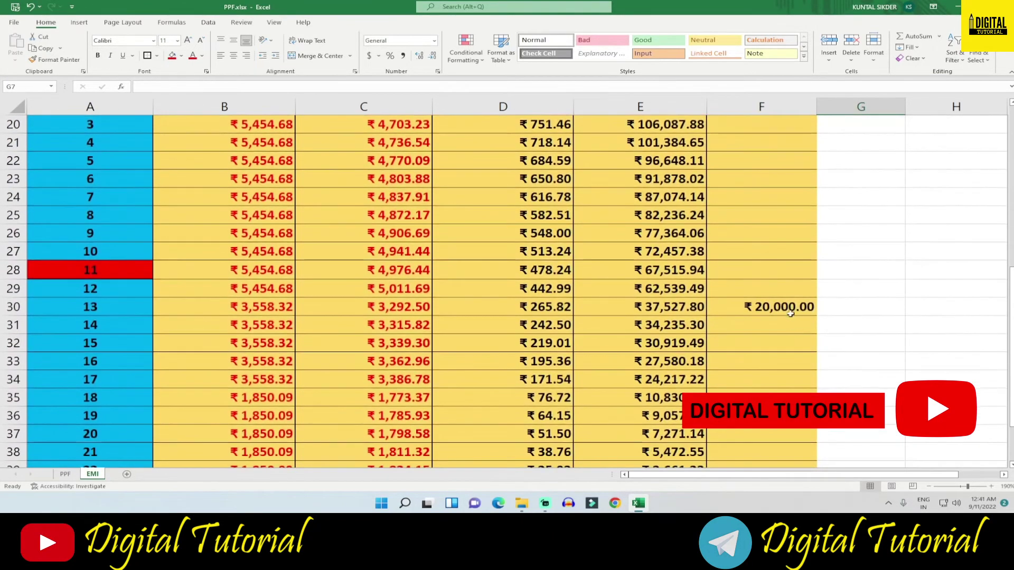
pyautogui.moveTo(766, 307); pyautogui.dragTo(777, 397)
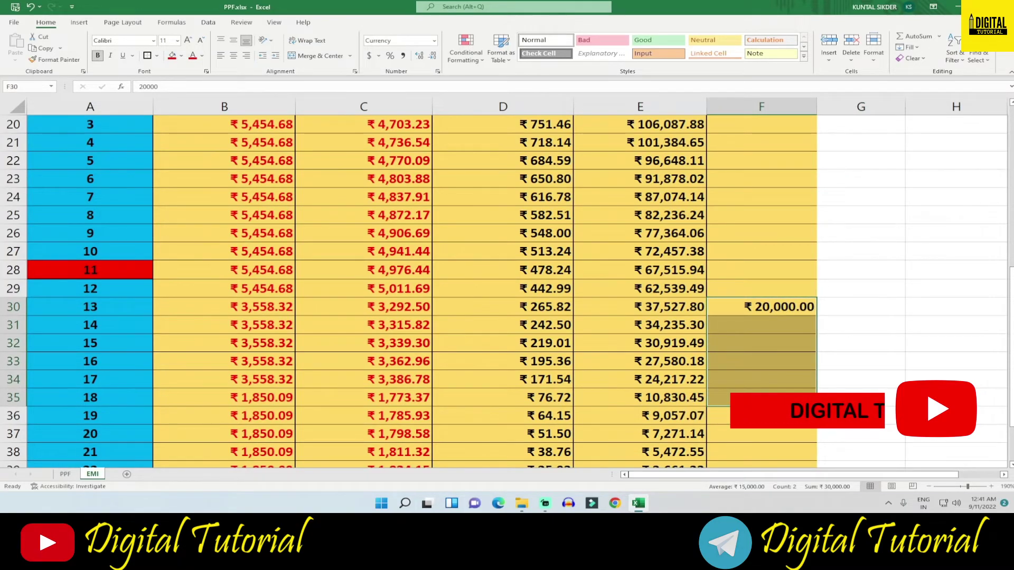
# Delete the pre-payments in F30:F35, restoring ₹5,454.68 EMIs and ₹0.00 savings
pyautogui.press('Delete')
pyautogui.scroll(5, 747, 370)
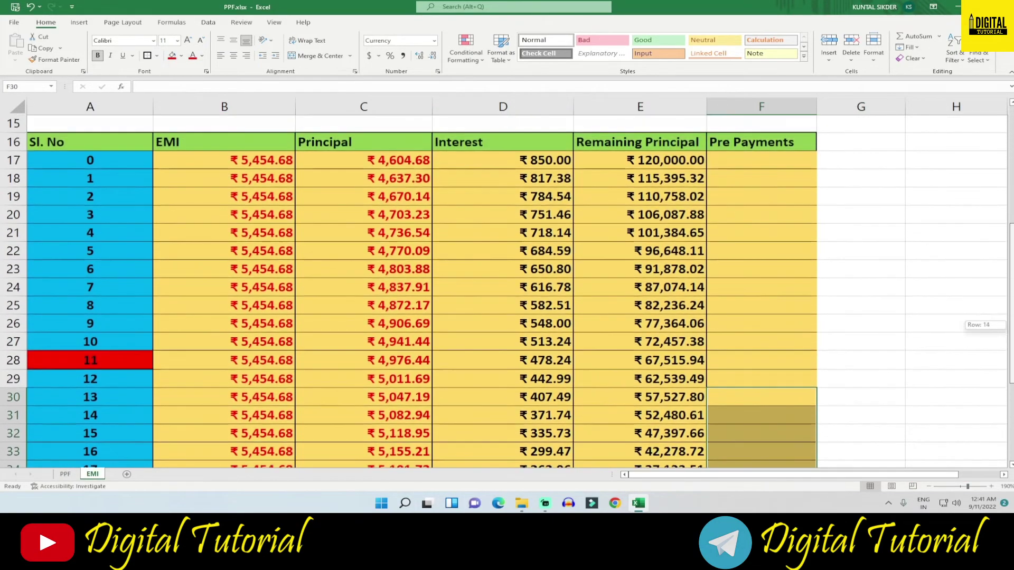
pyautogui.click(746, 378)
pyautogui.click(742, 417)
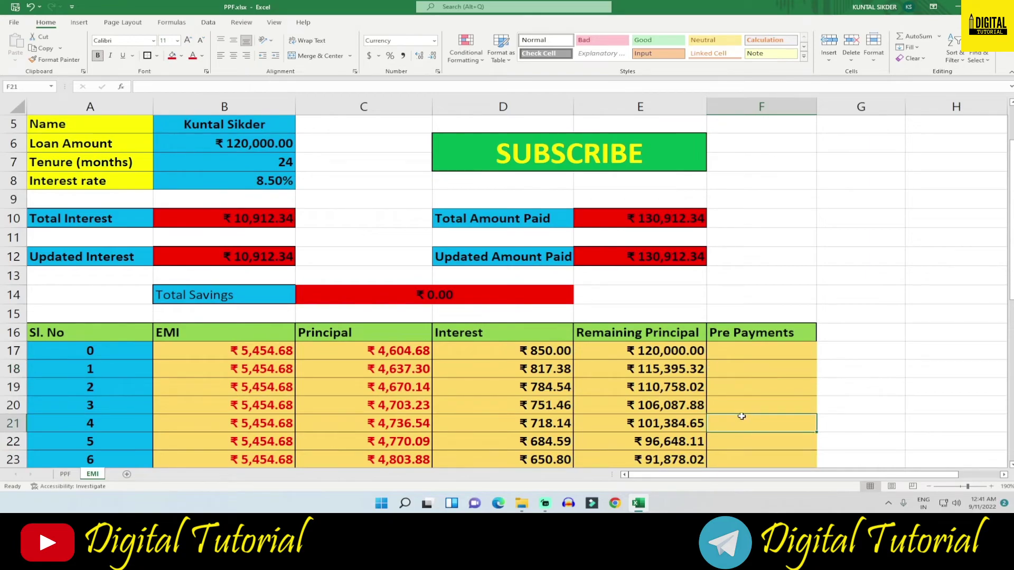